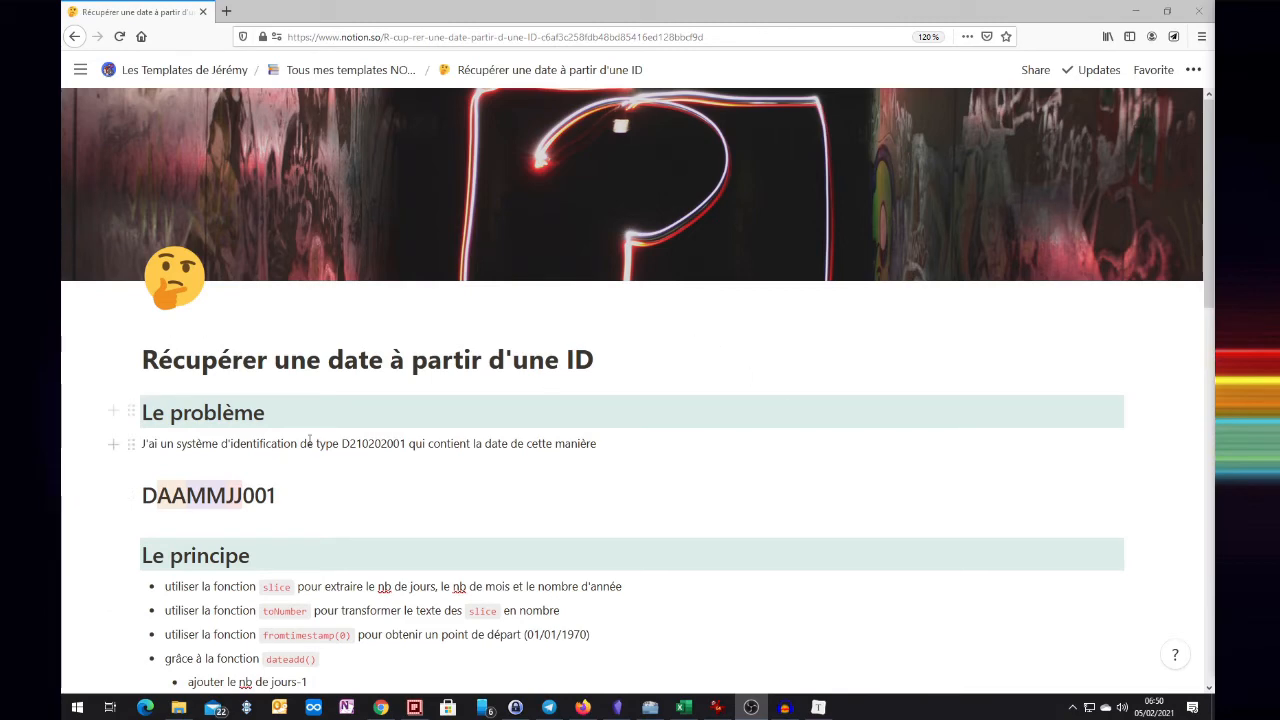
- Examine the formulas behind the "jour", "origine" and "ajout des jours" columns of the "Le calcul décomposé" table
scroll(337, 414, down, 3)
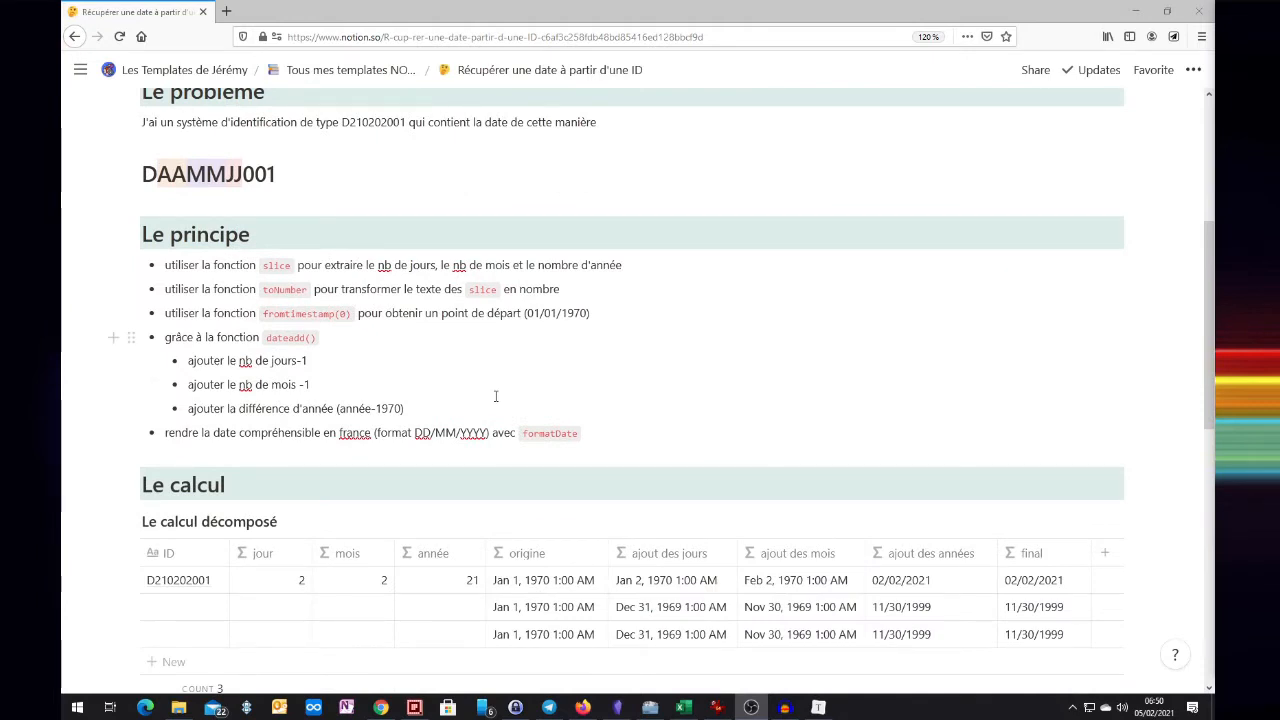
scroll(495, 396, down, 3)
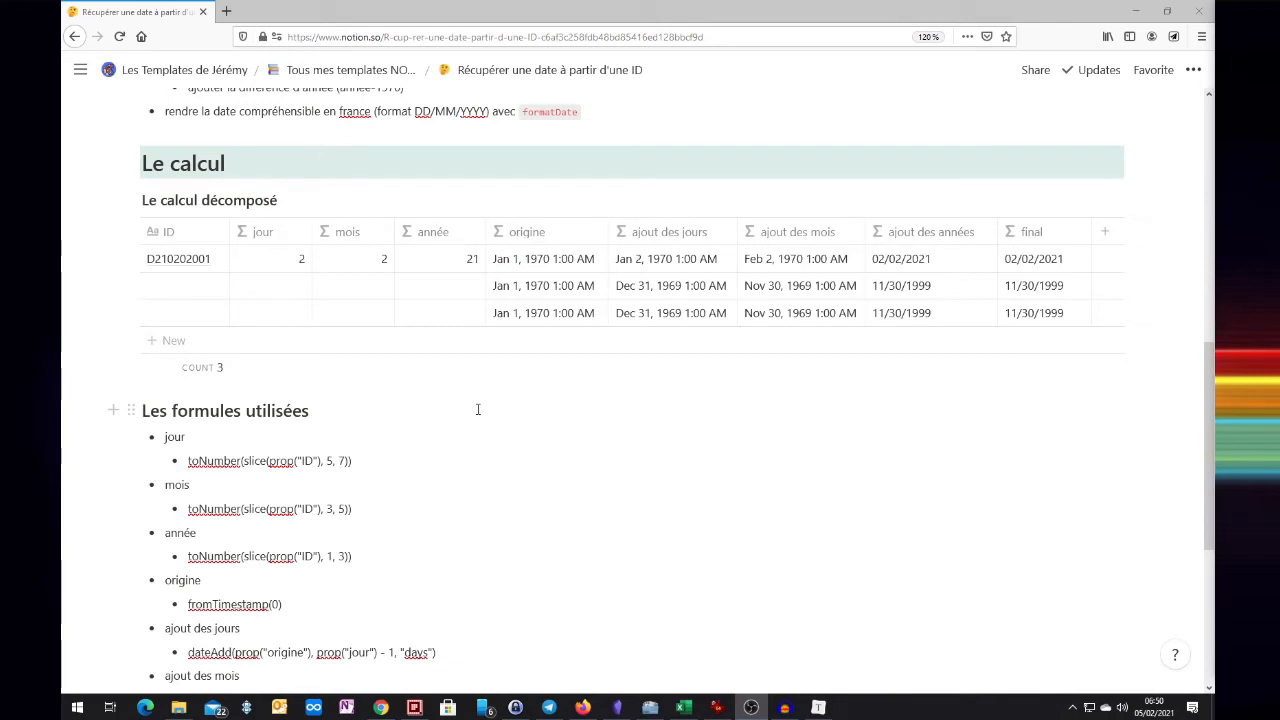
click(270, 261)
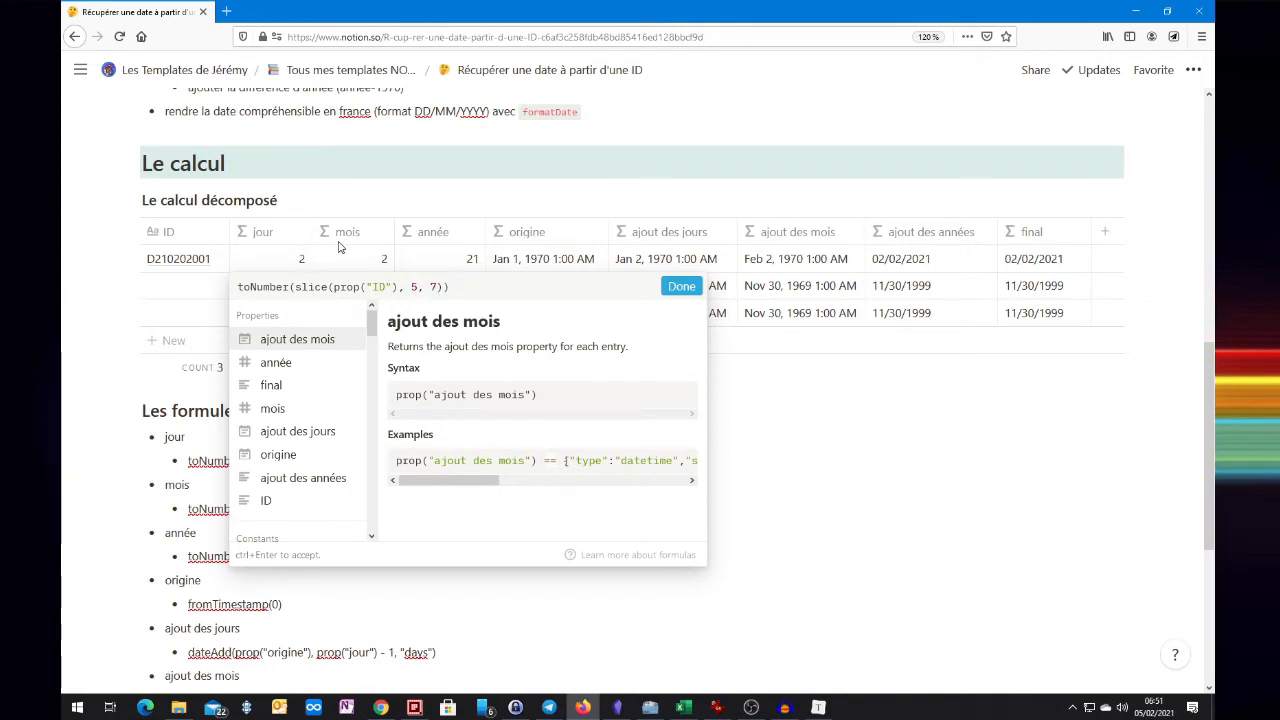
key(Escape)
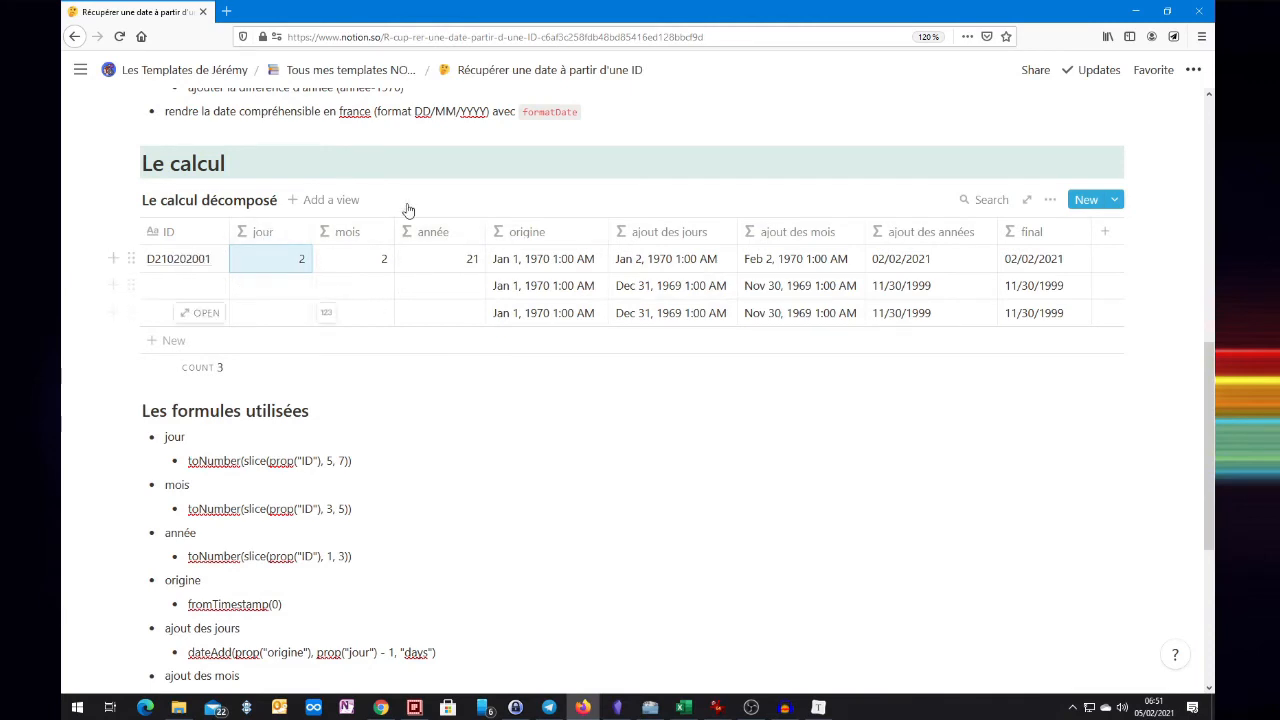
click(555, 266)
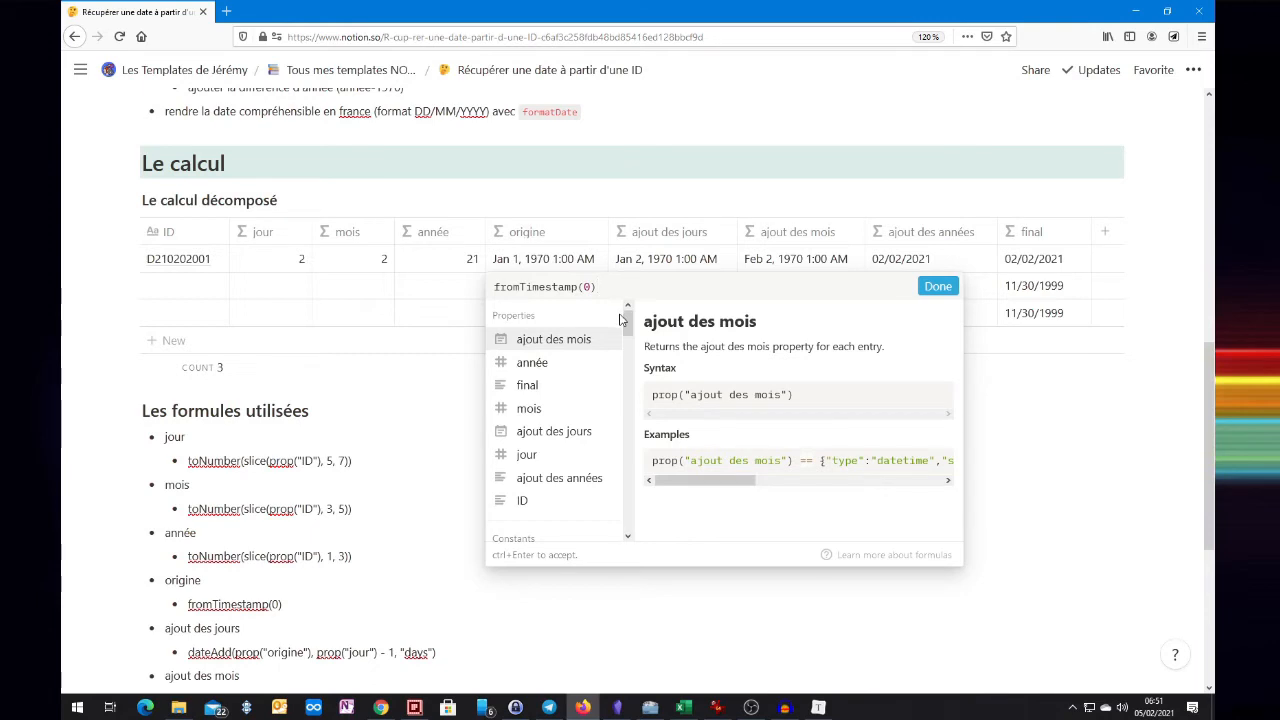
click(571, 206)
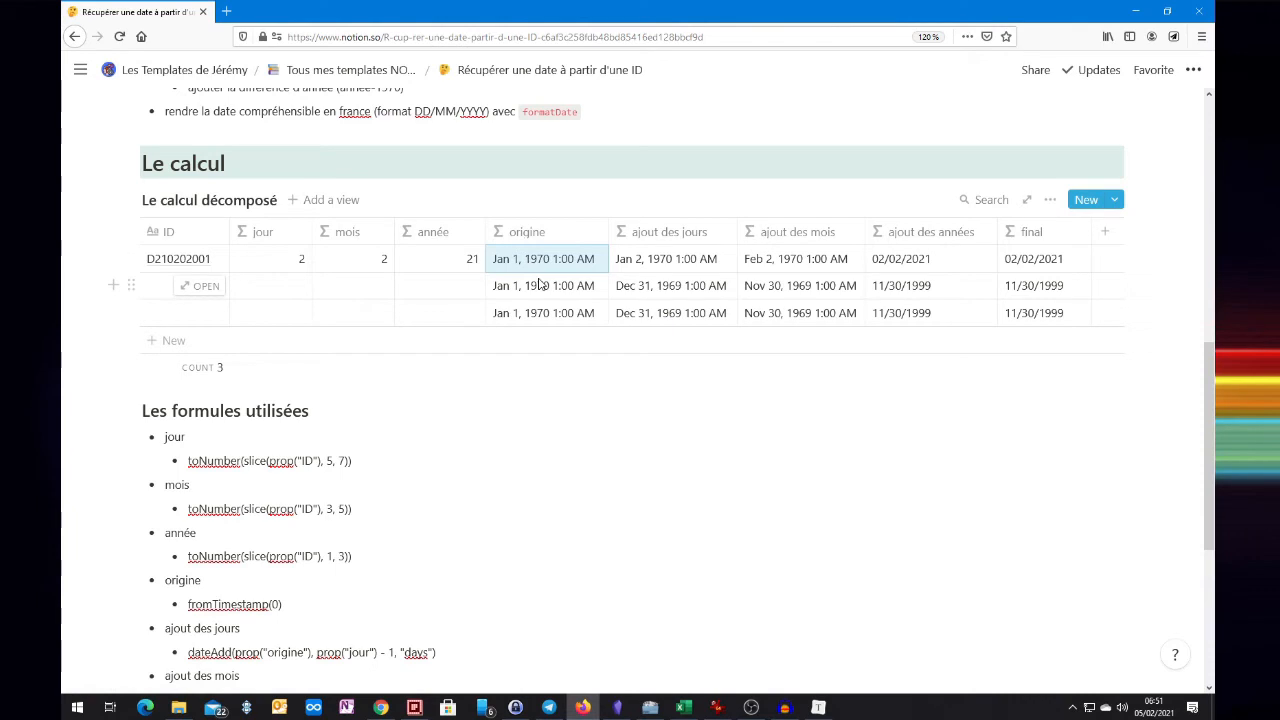
click(670, 260)
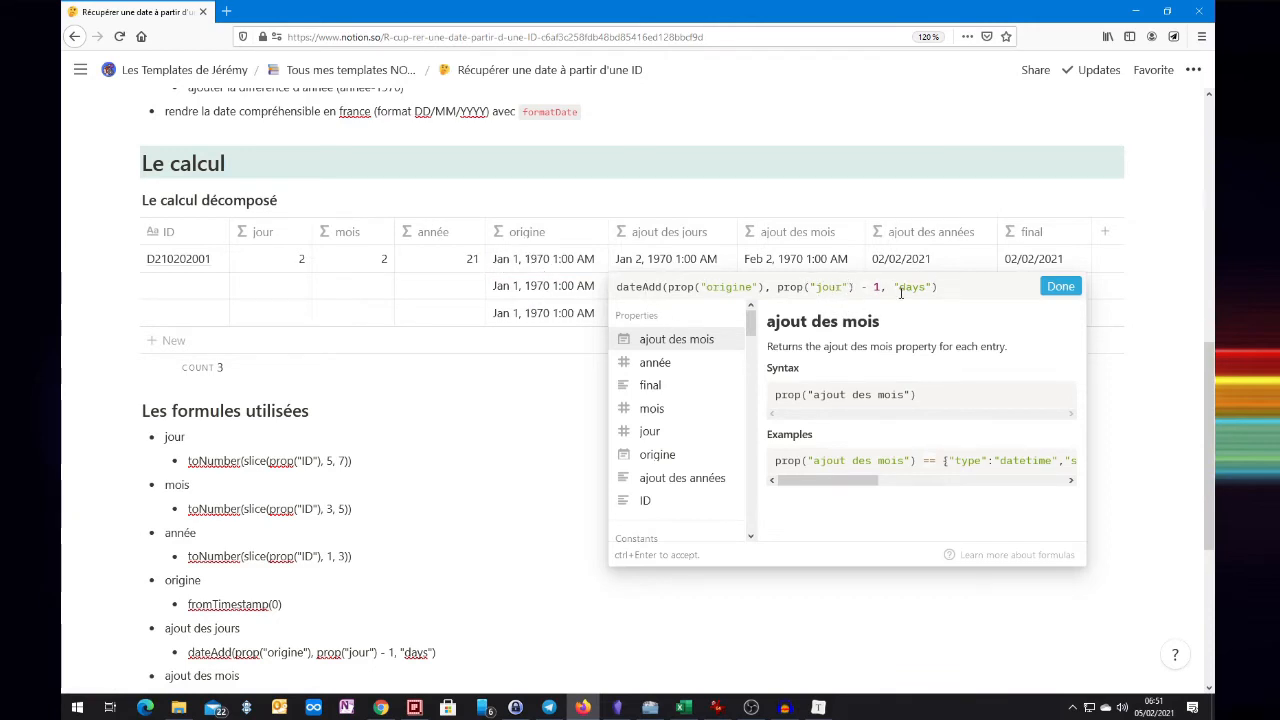
key(ctrl+Return)
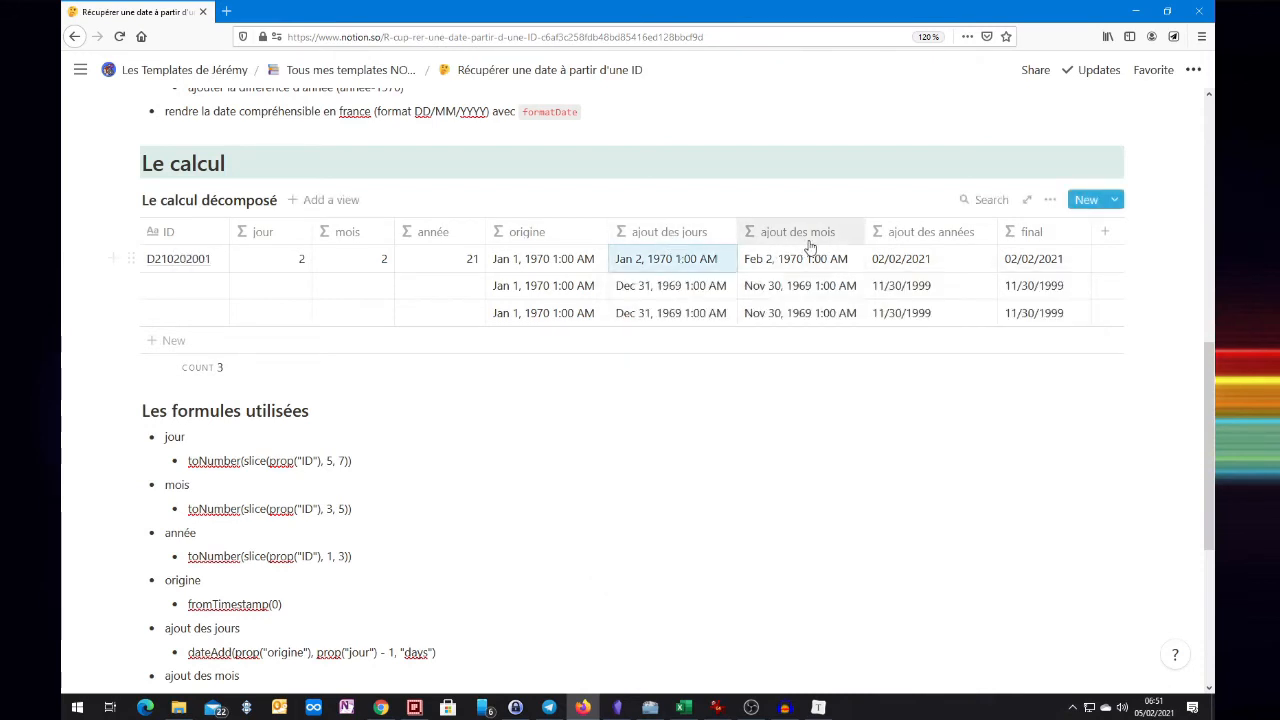
- Examine the formulas behind the "ajout des mois", "ajout des années" and "final" columns in the D210202001 row
click(810, 267)
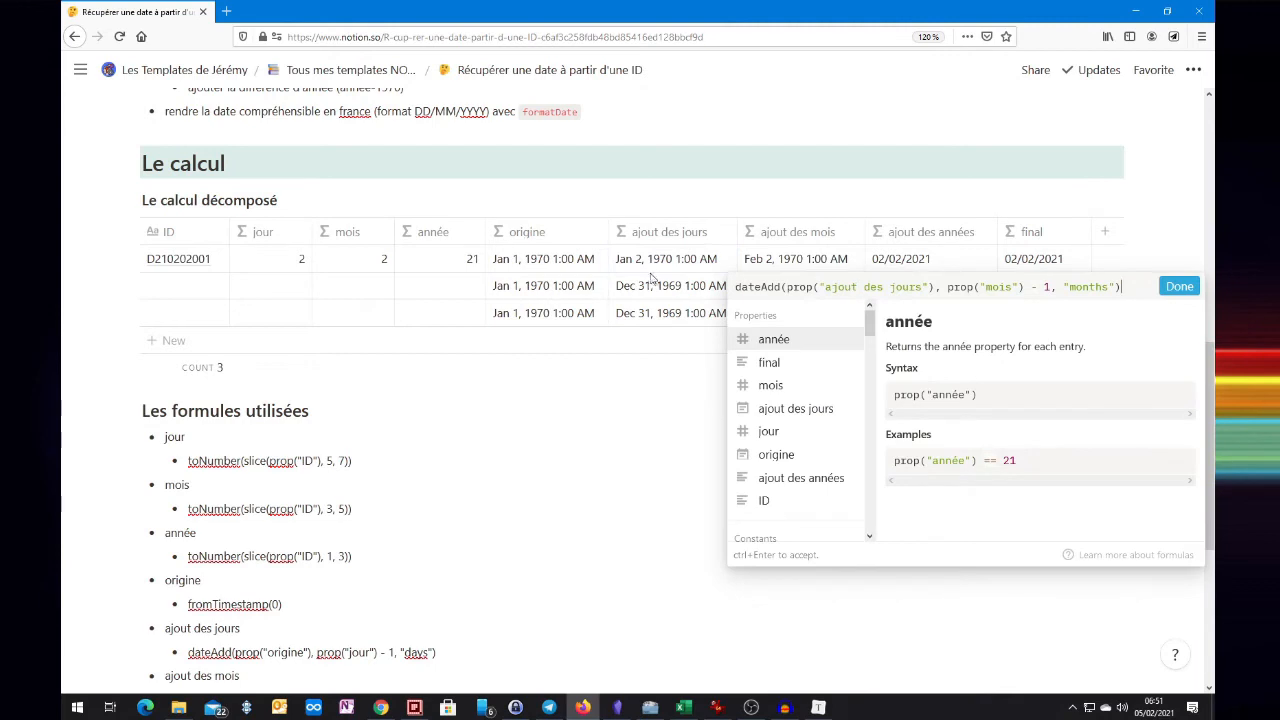
click(925, 259)
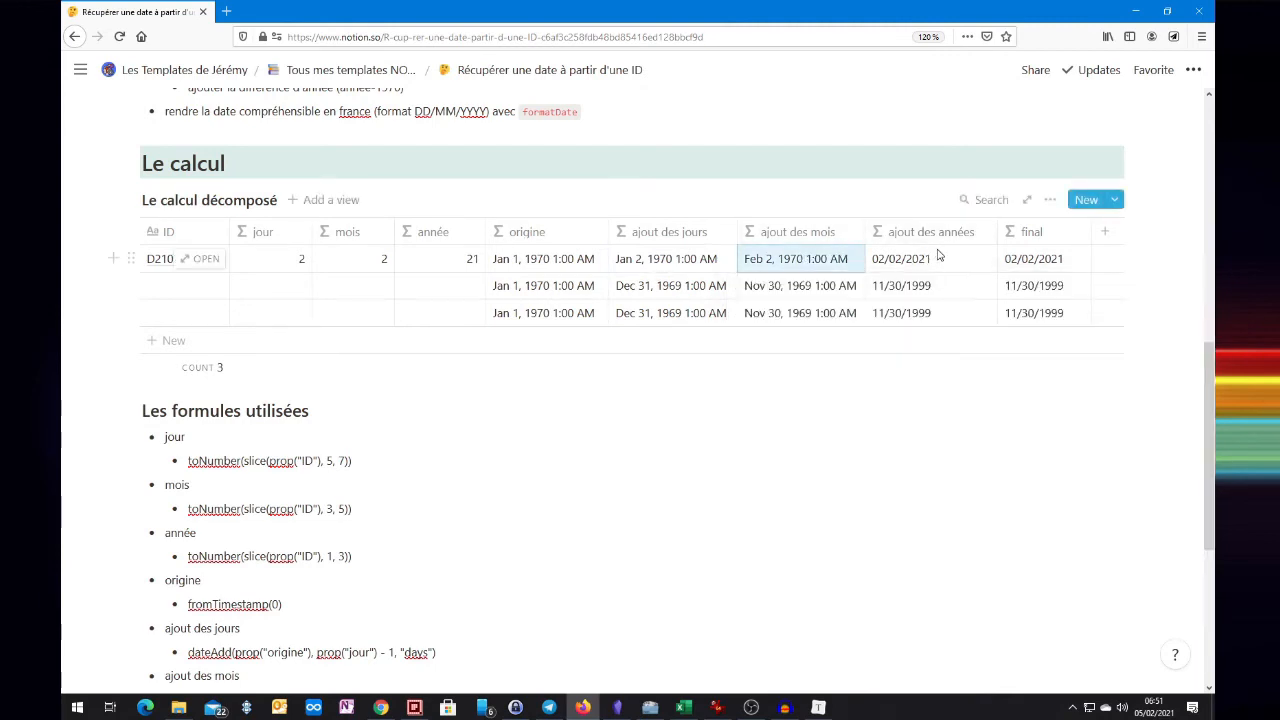
click(938, 258)
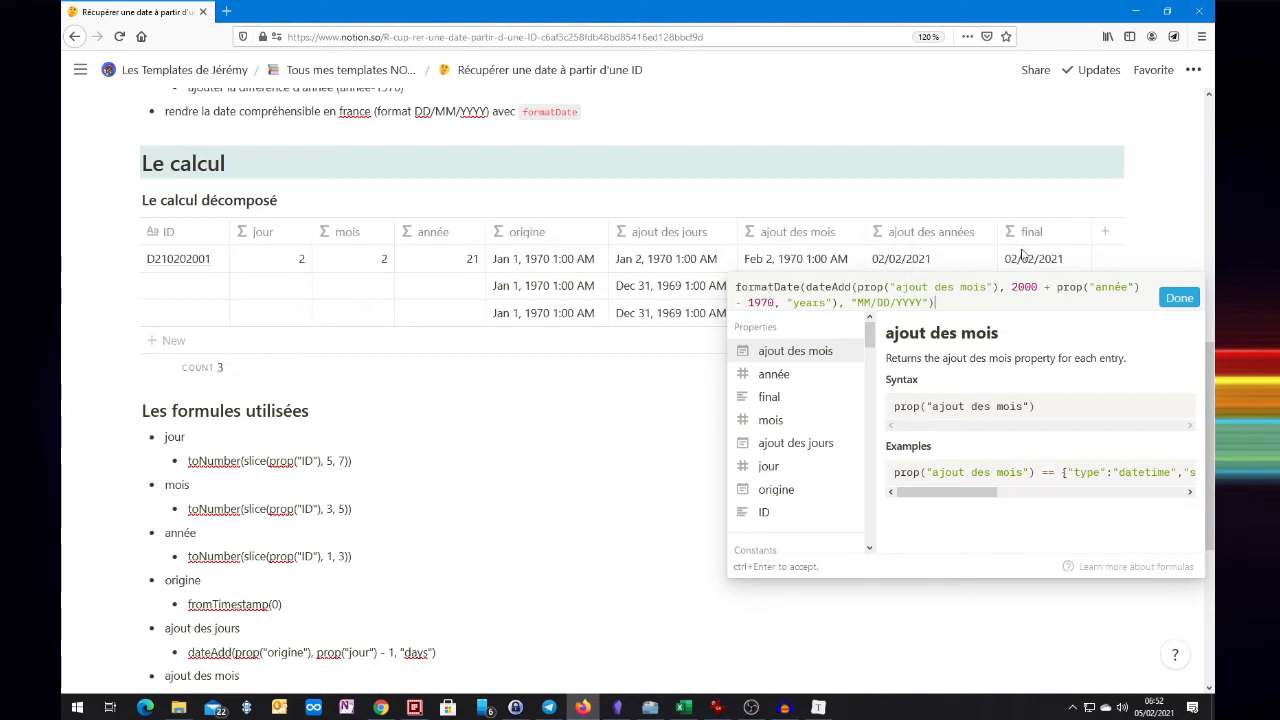
click(951, 260)
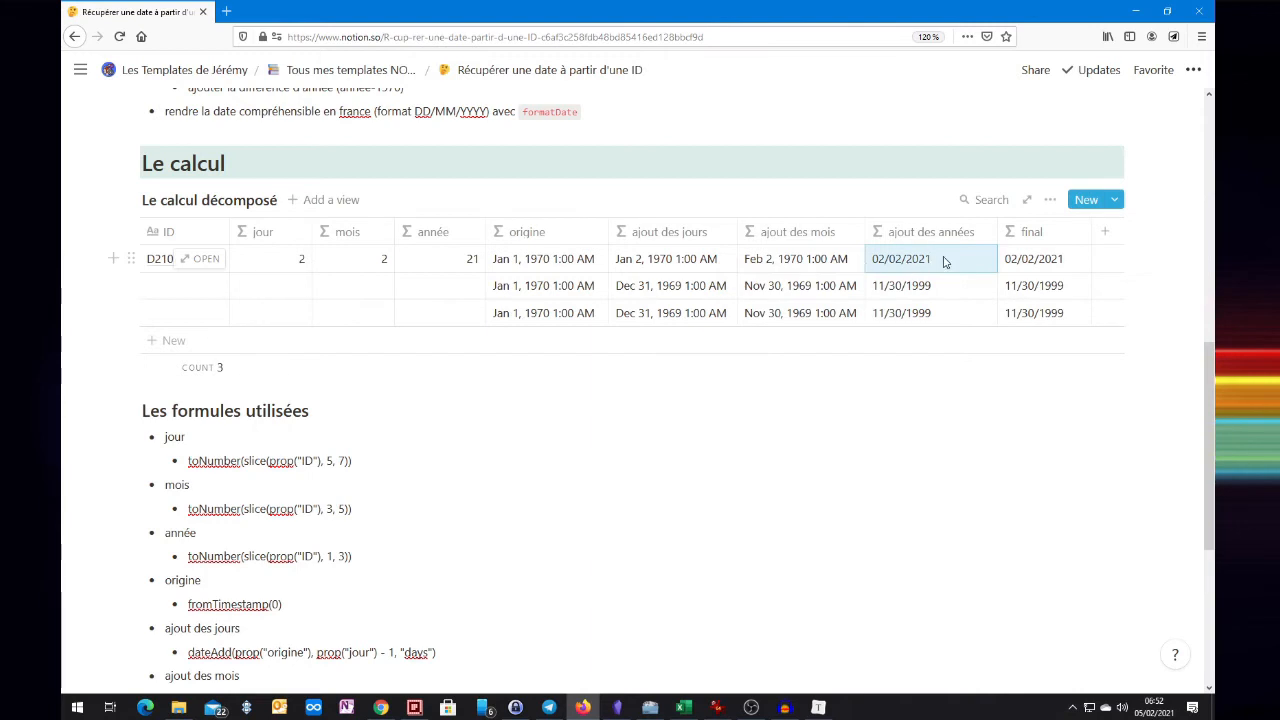
click(939, 256)
click(1063, 265)
click(937, 266)
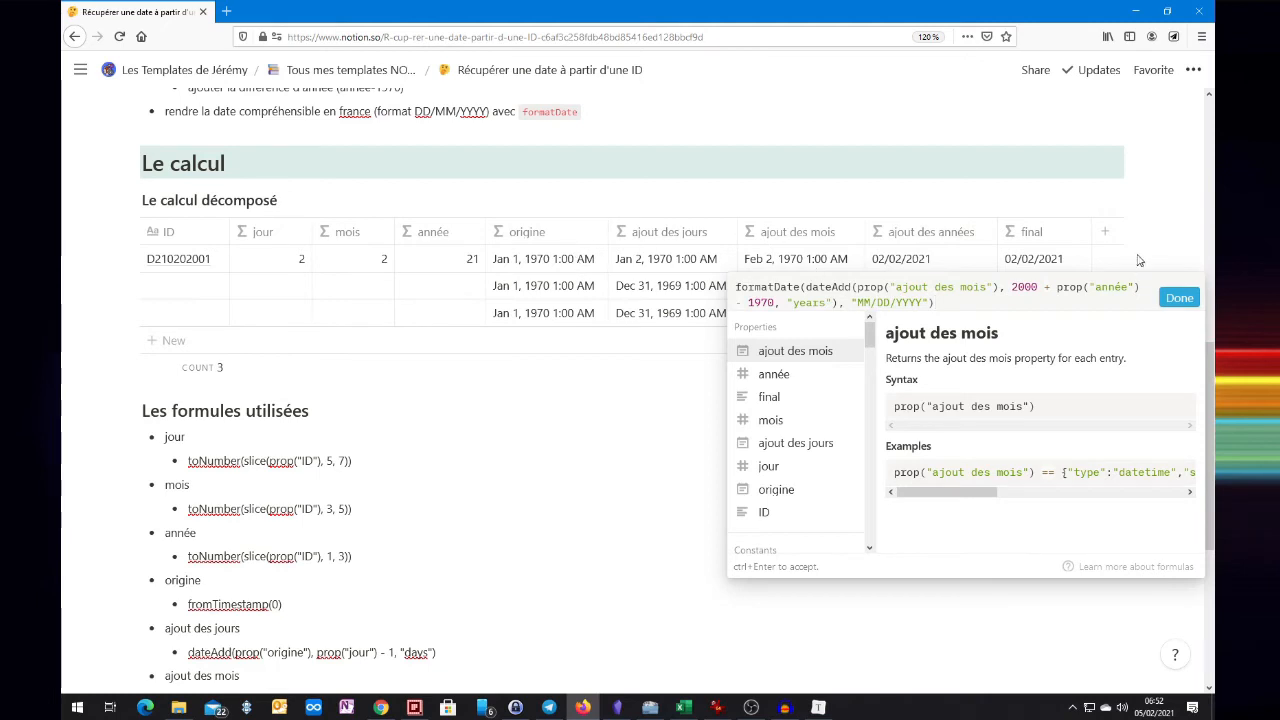
click(1071, 265)
click(1075, 270)
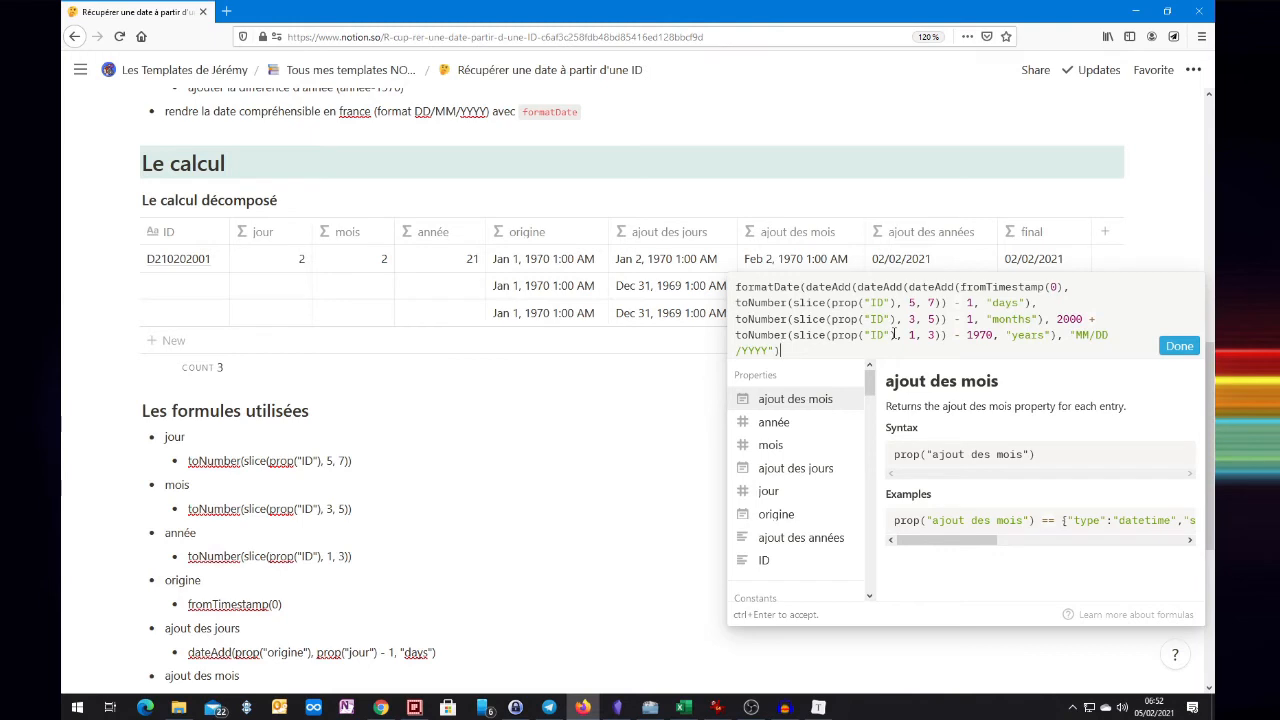
click(438, 397)
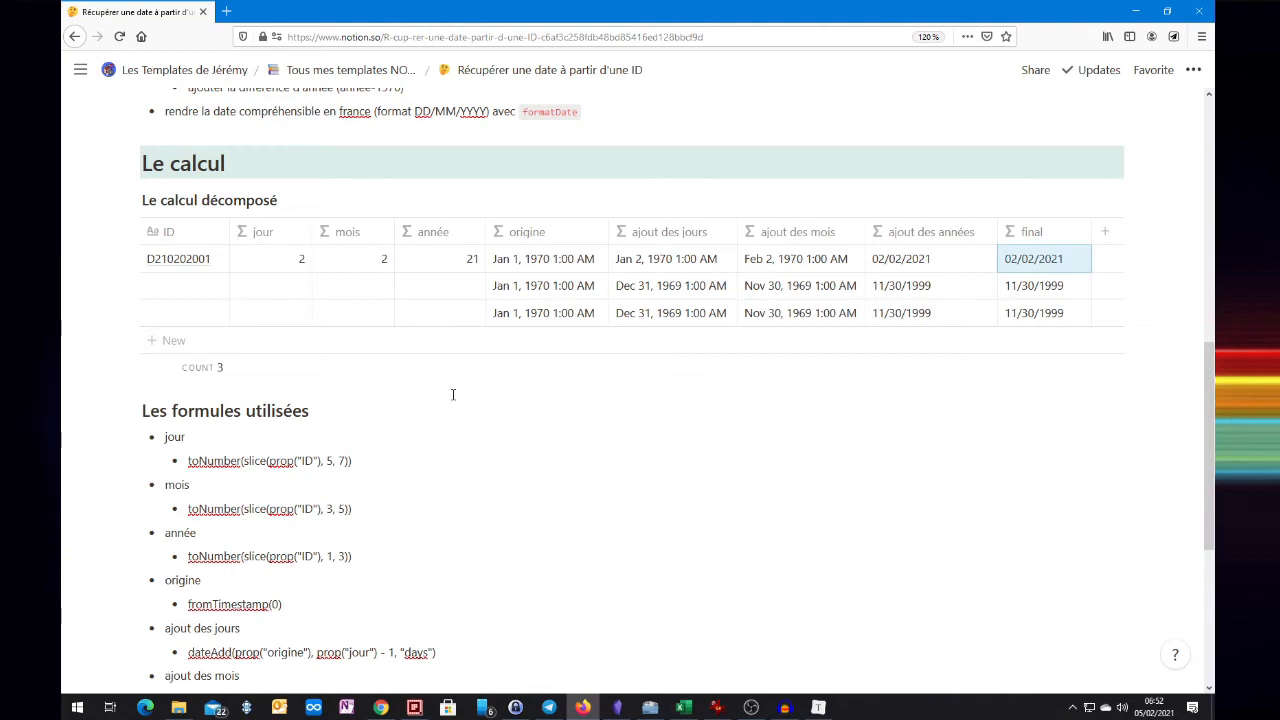
- Copy the "ajout des années" formula from the list of formulas into the empty line under the heading "Construction de la formule"
scroll(403, 395, down, 4)
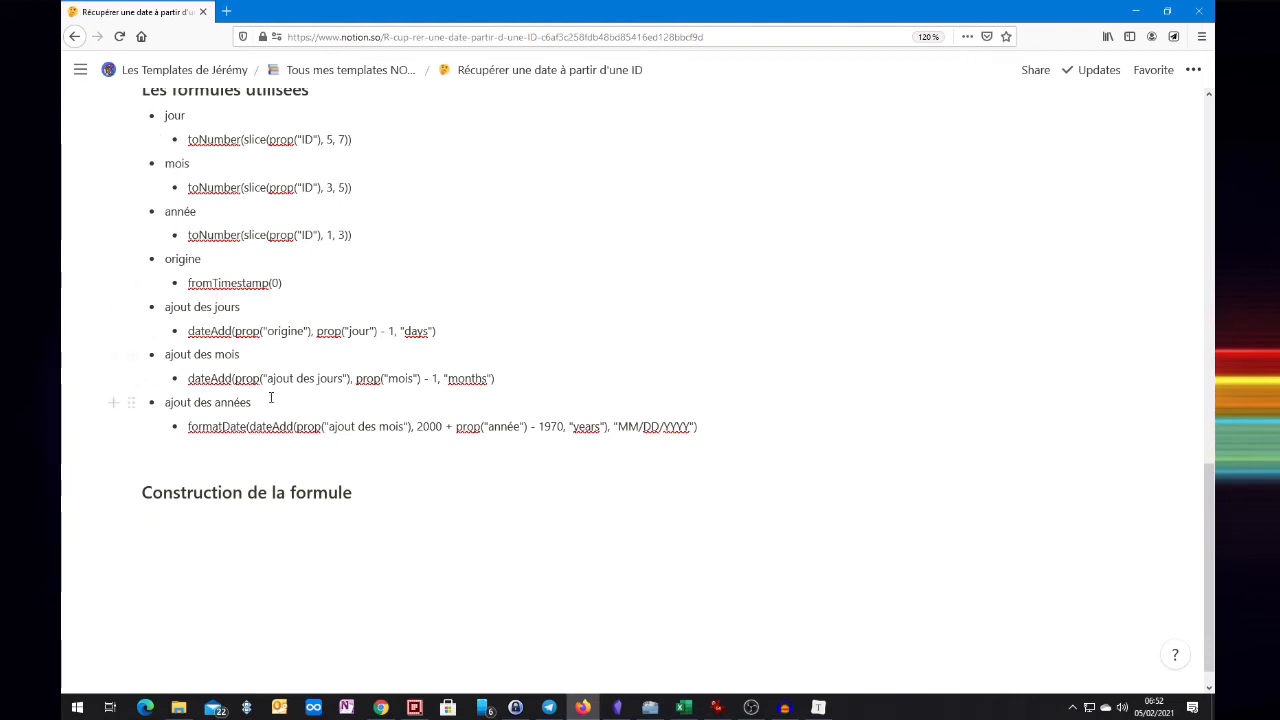
scroll(270, 398, up, 5)
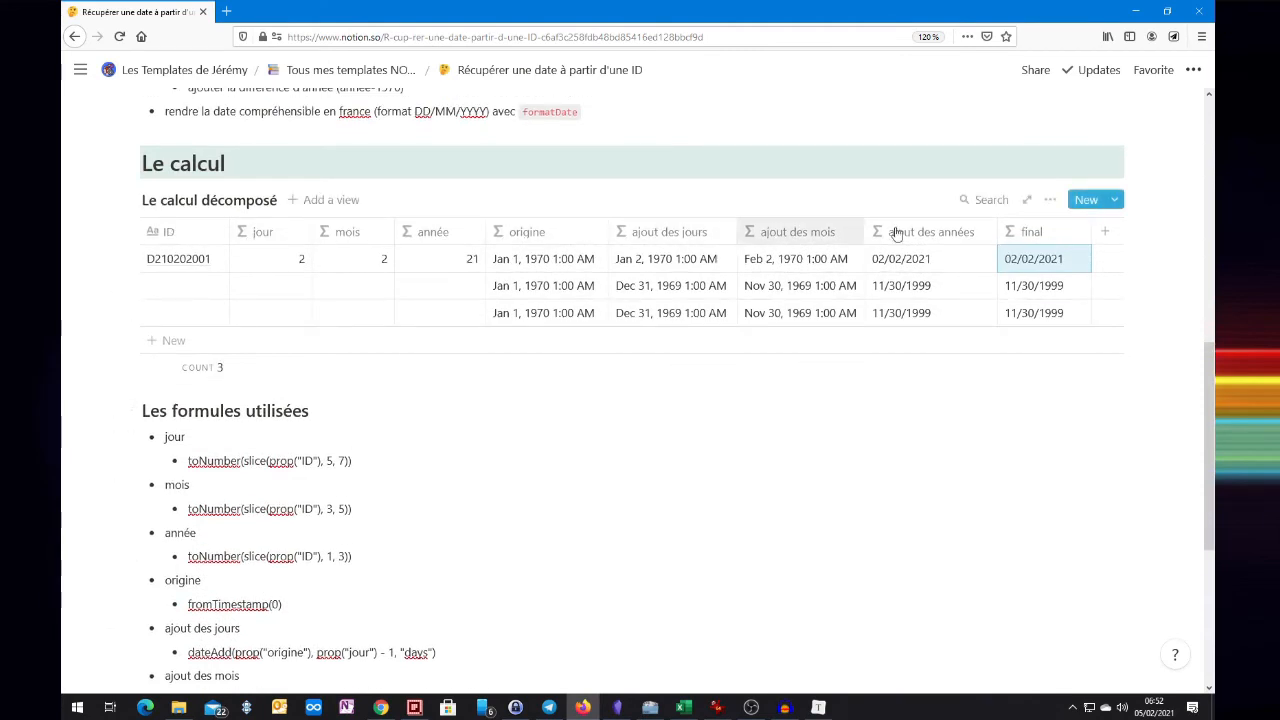
scroll(370, 310, down, 5)
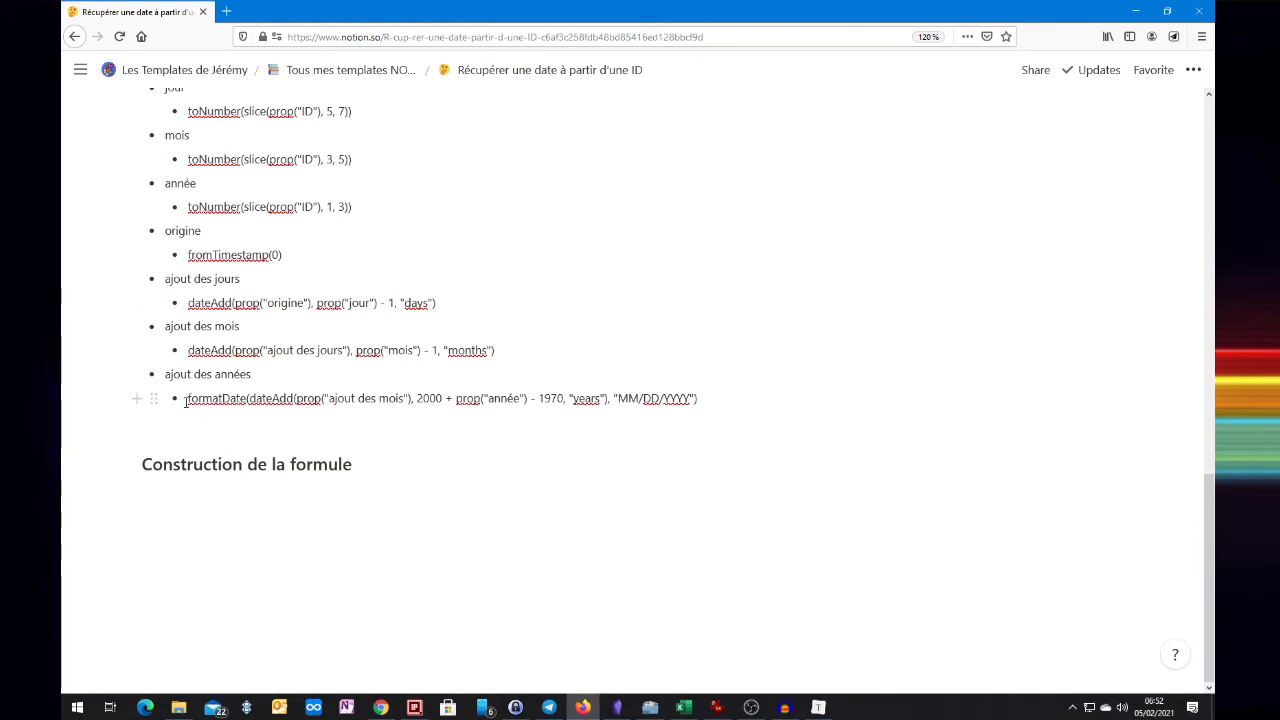
drag(185, 403, 222, 408)
triple_click(218, 401)
key(ctrl+c)
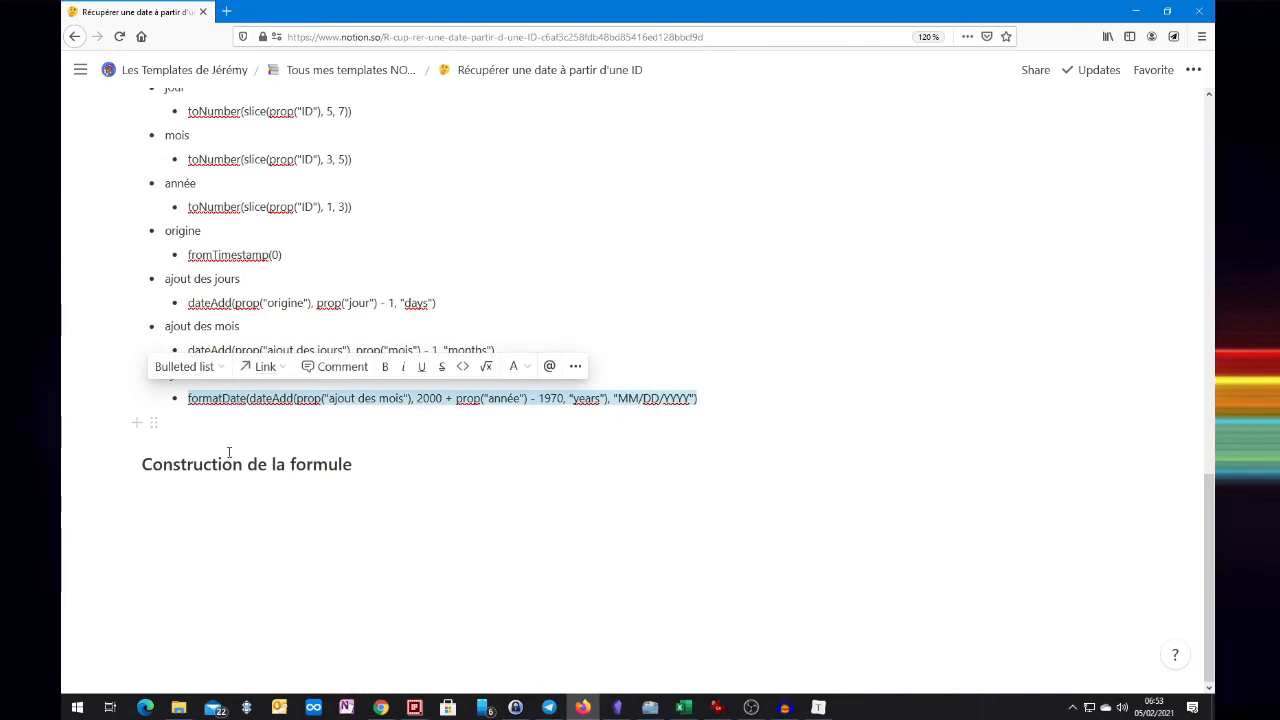
click(165, 490)
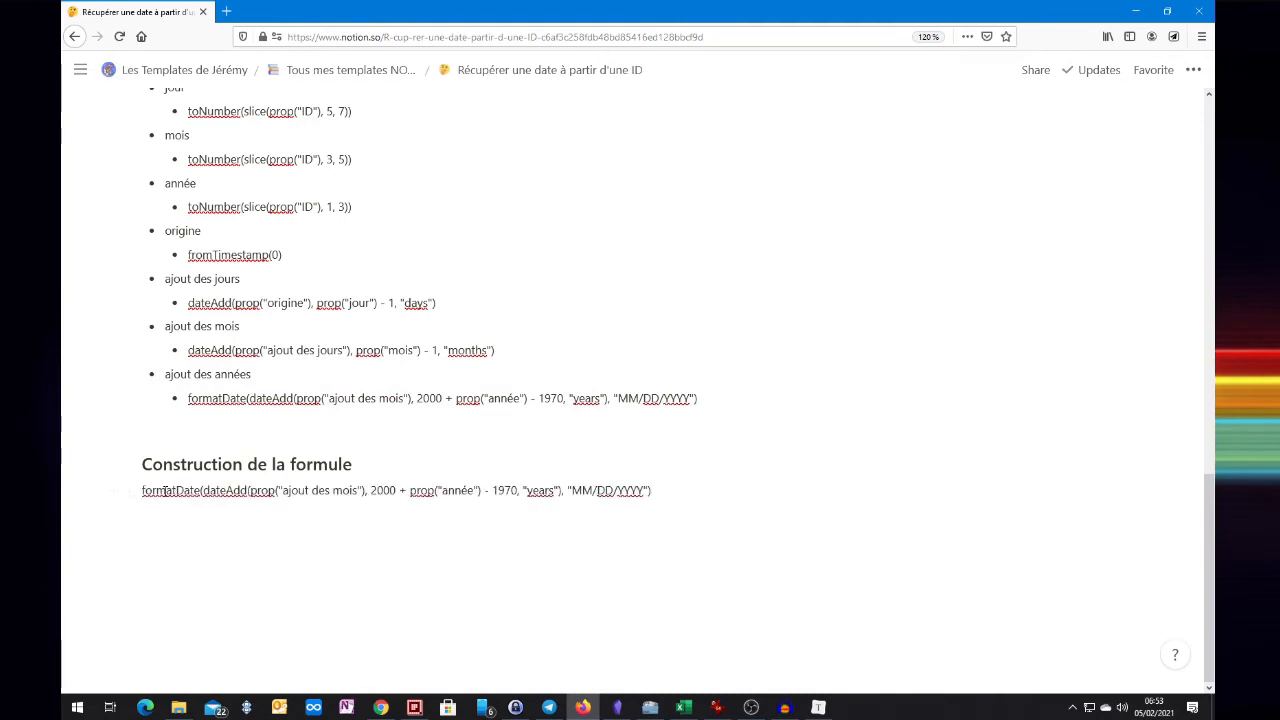
key(ctrl+v)
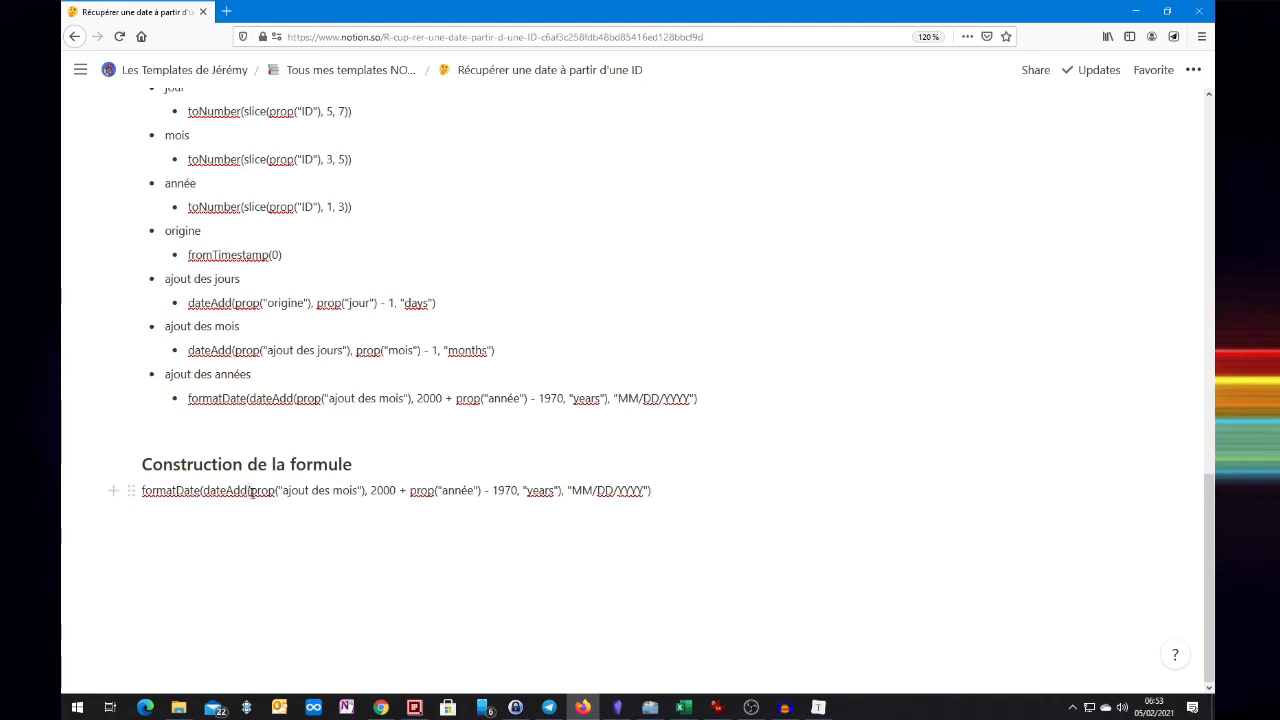
drag(256, 491, 258, 491)
click(273, 491)
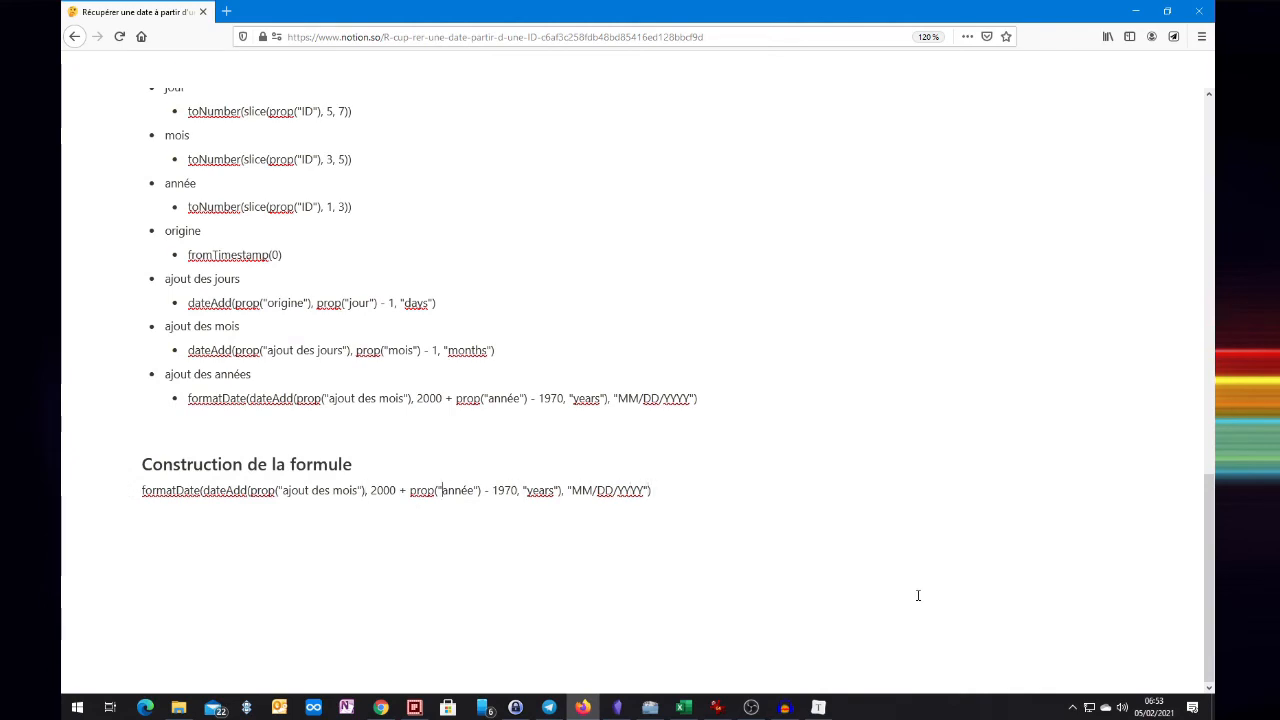
key(Left)
key(Left)
key(Left)
key(Left)
key(Left)
key(Left)
key(Left)
key(Left)
key(Left)
key(Left)
key(shift+Left)
key(shift+Left)
key(shift+Left)
key(shift+Left)
key(shift+Left)
key(shift+Left)
key(shift+Left)
key(shift+Left)
key(shift+Left)
key(shift+Left)
key(shift+Left)
key(shift+Left)
key(shift+Left)
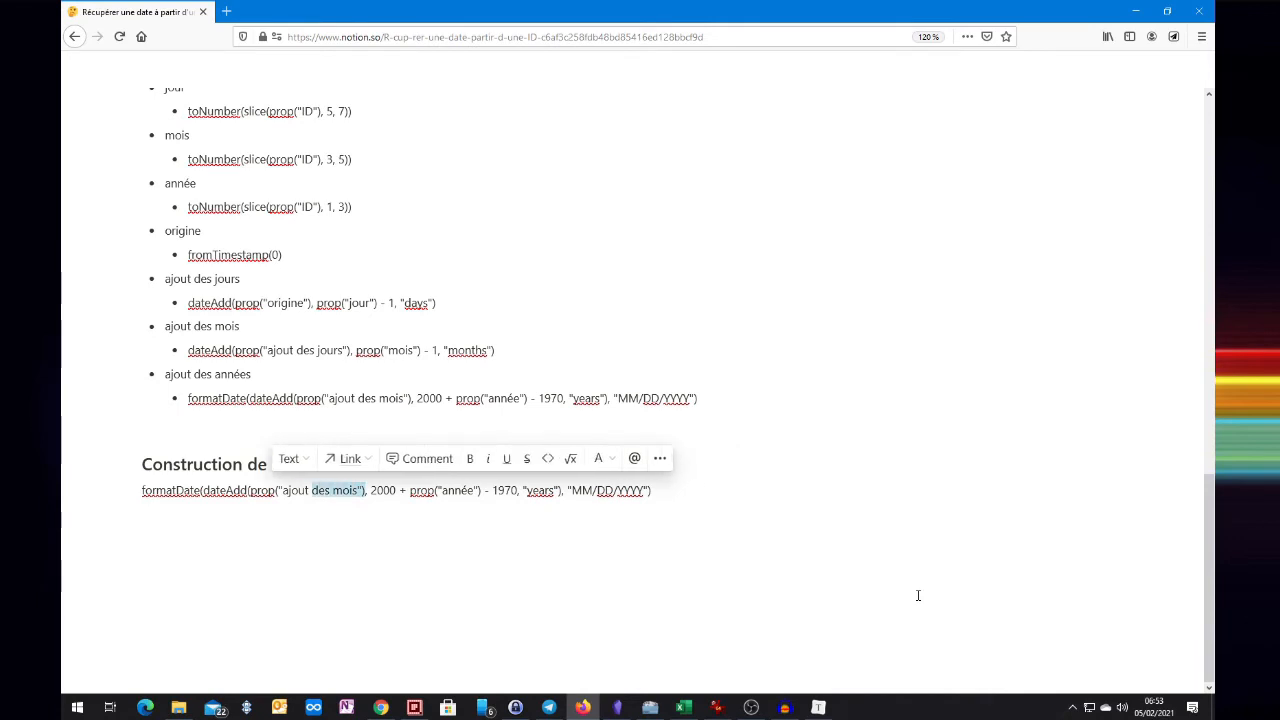
key(shift+Left)
key(shift+Left)
key(shift+Left)
key(shift+Left)
key(shift+Left)
key(shift+Left)
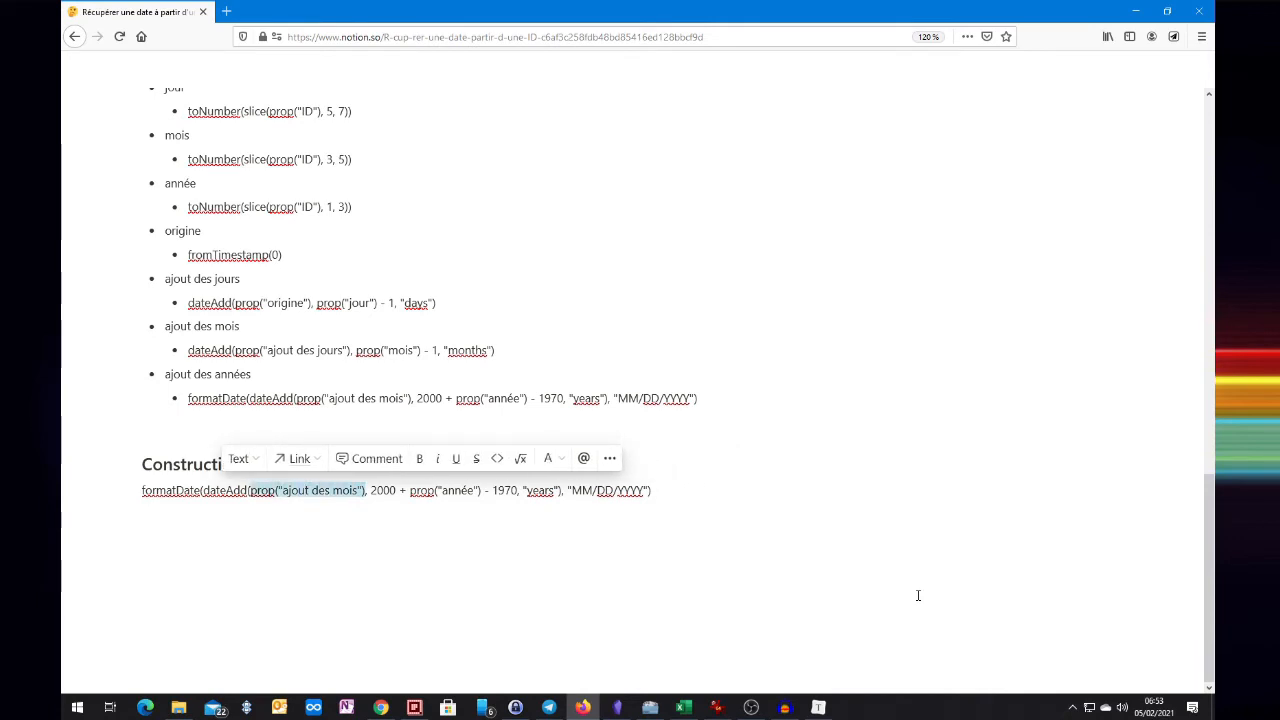
key(shift+Left)
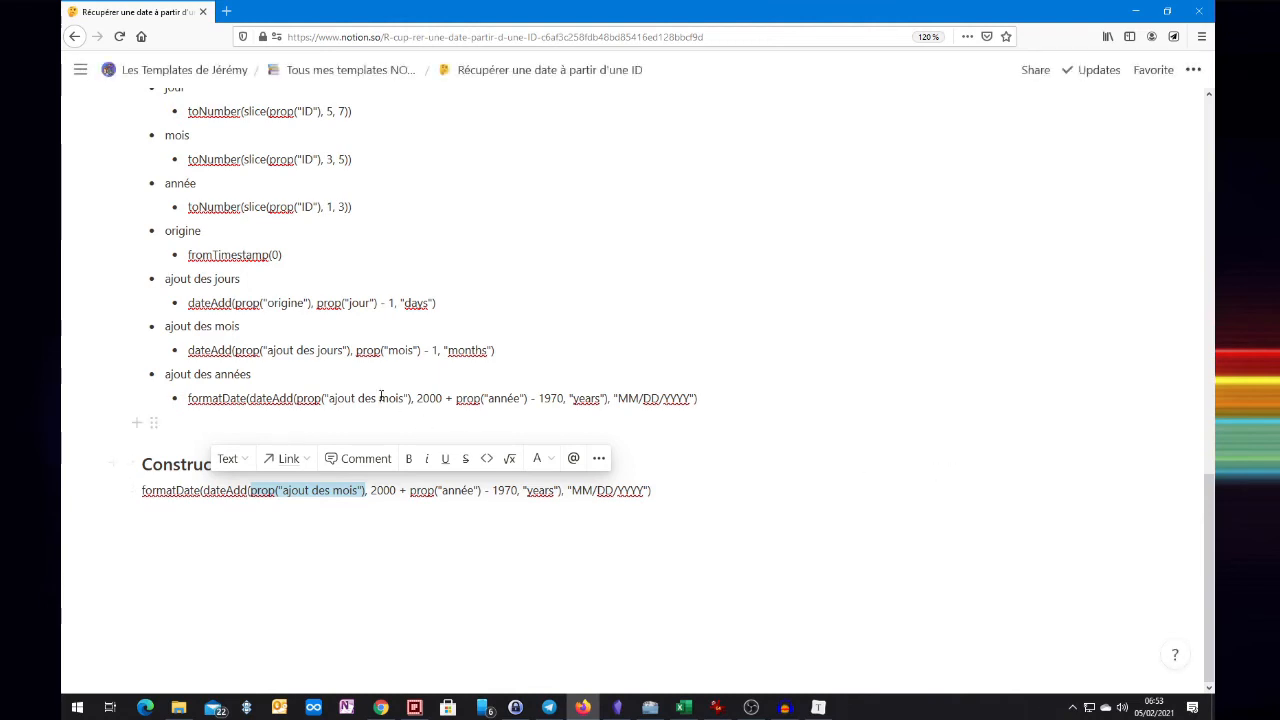
- Replace prop("ajout des mois") in the formula under "Construction de la formule" with dateAdd(prop("ajout des jours"), prop("mois") - 1, "months") copied from the list
click(188, 350)
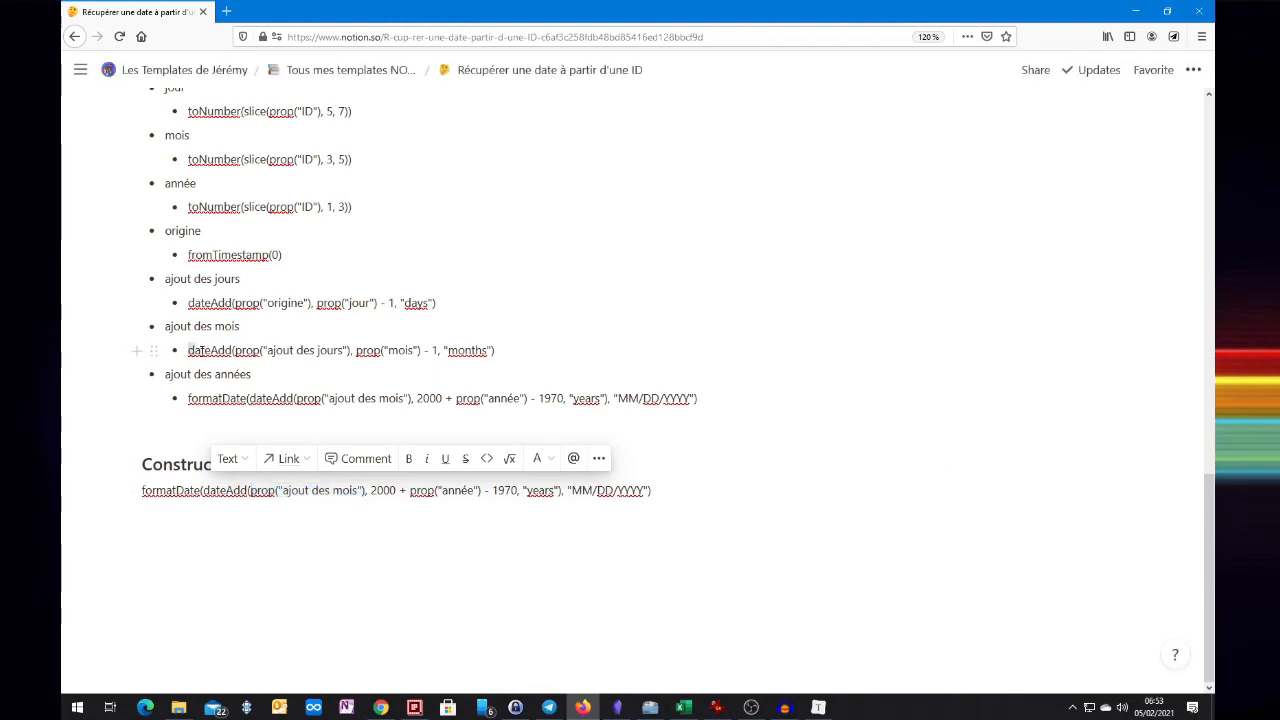
drag(190, 350, 500, 349)
key(ctrl+c)
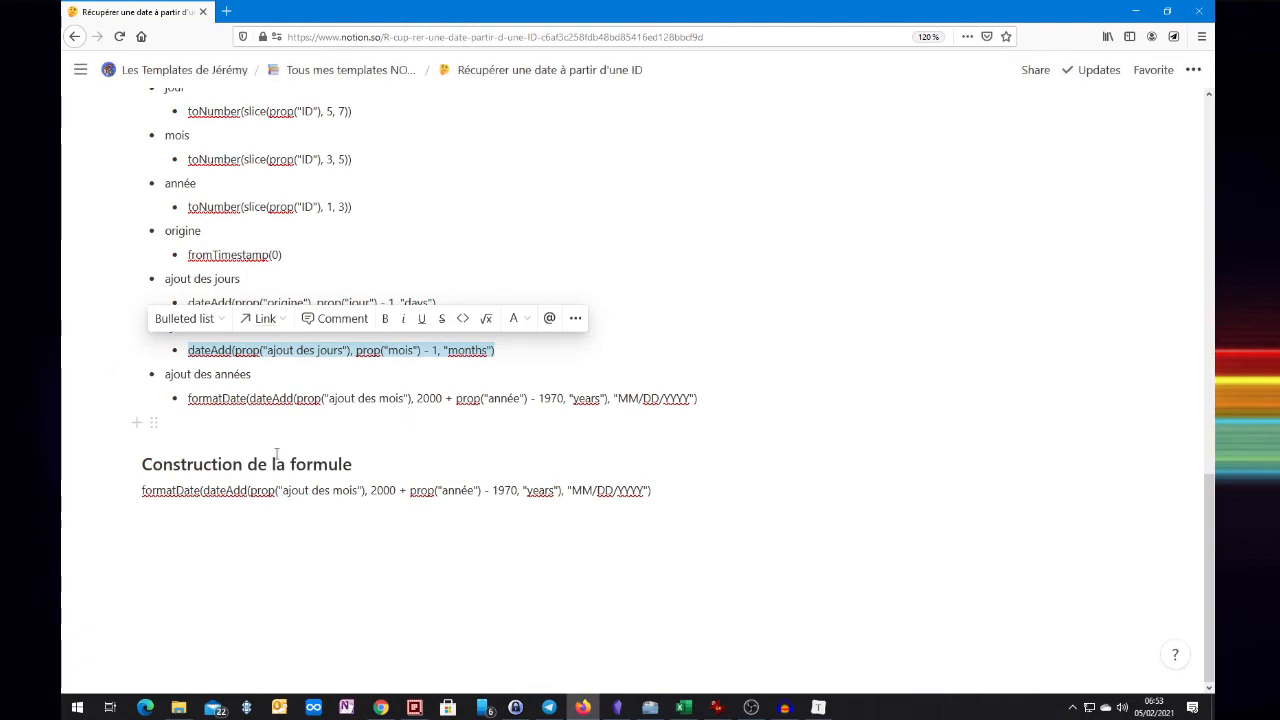
drag(250, 490, 366, 490)
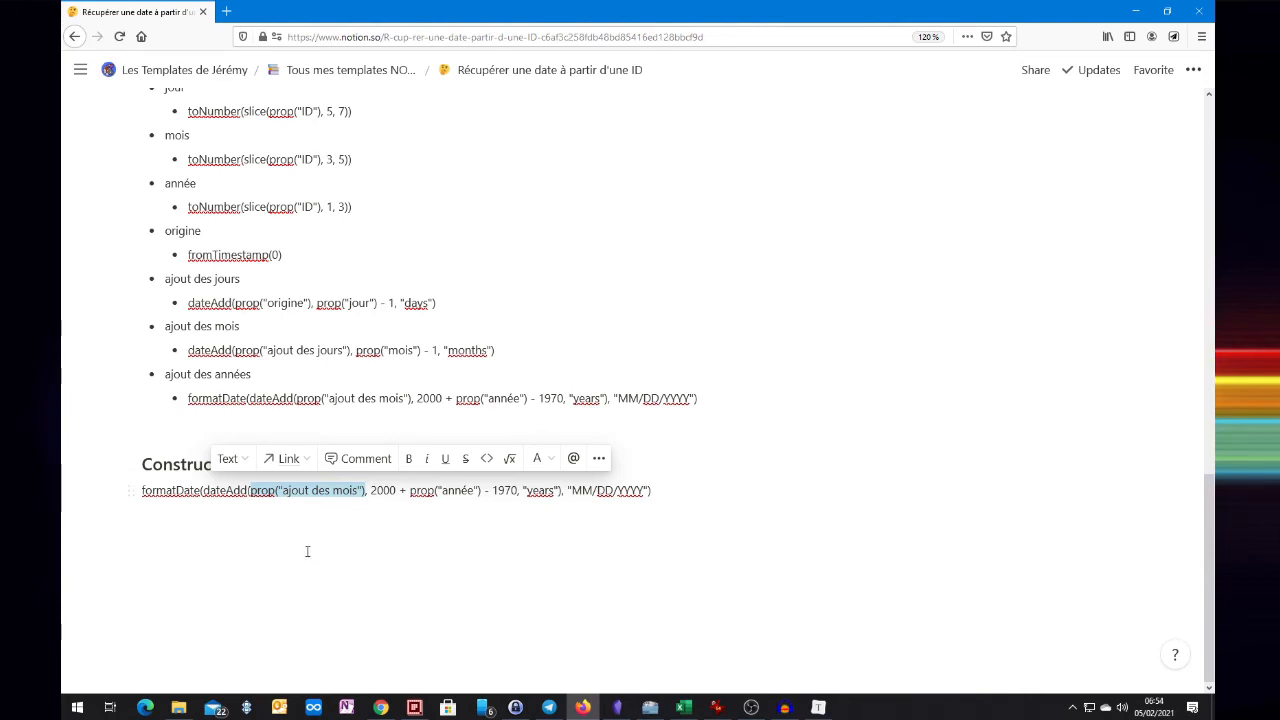
key(ctrl+v)
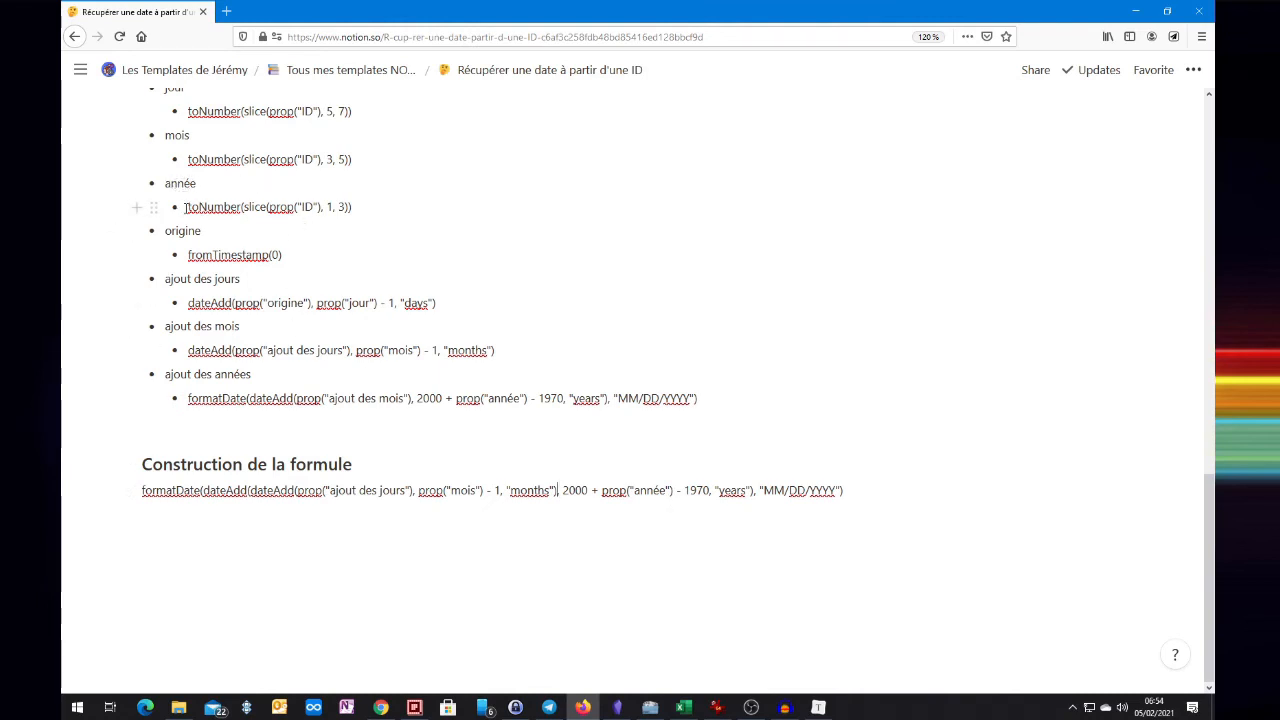
- Replace prop("année") in the combined formula with toNumber(slice(prop("ID"), 1, 3)) copied from the "année" entry
drag(188, 207, 356, 206)
key(ctrl+c)
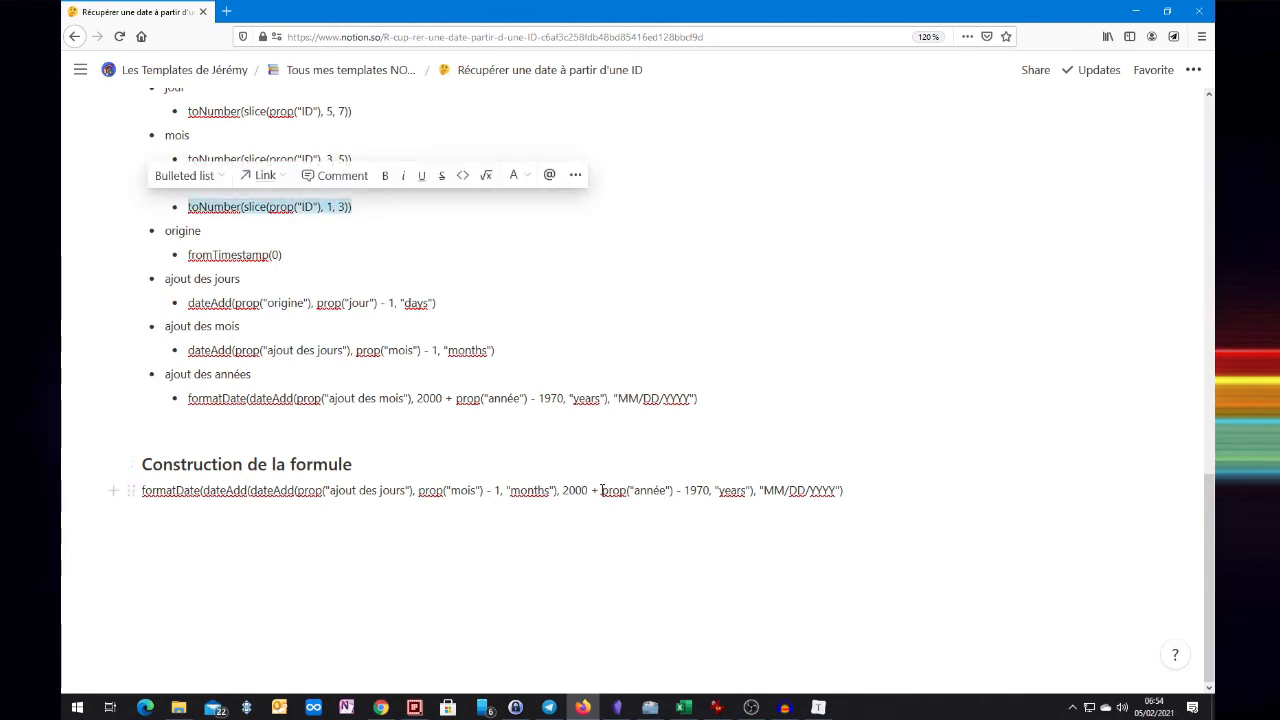
drag(601, 490, 679, 508)
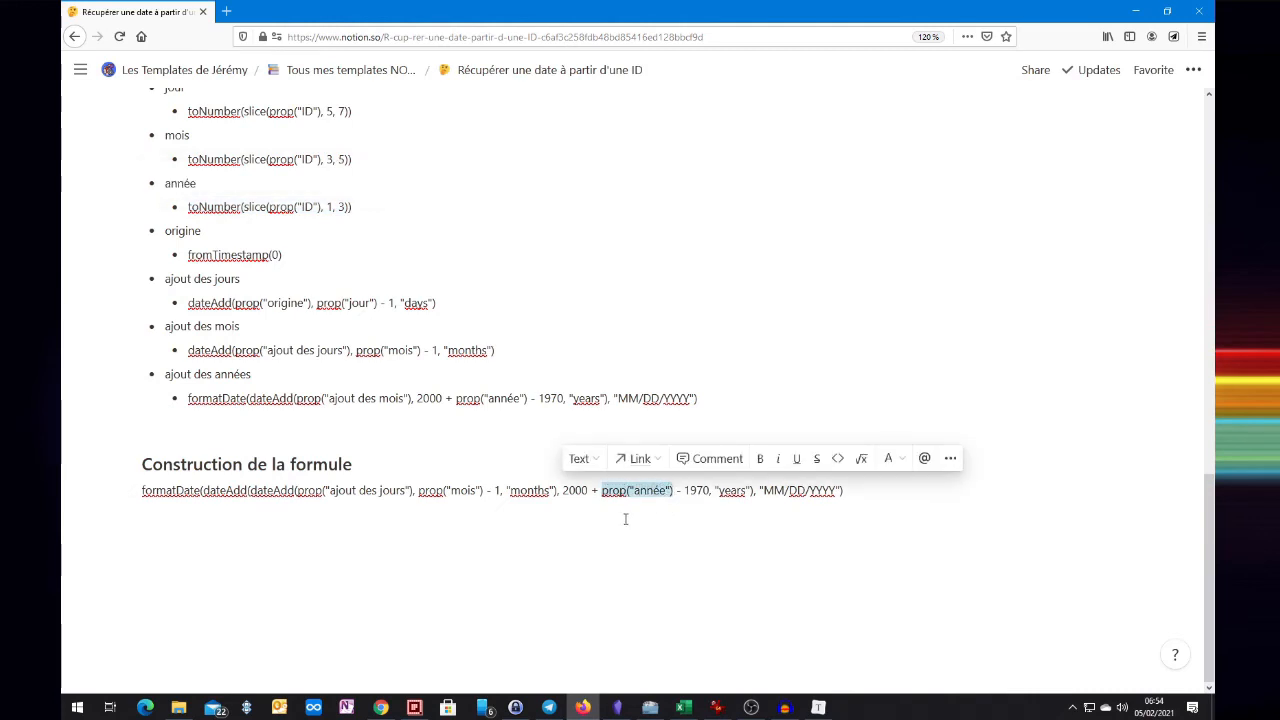
key(ctrl+v)
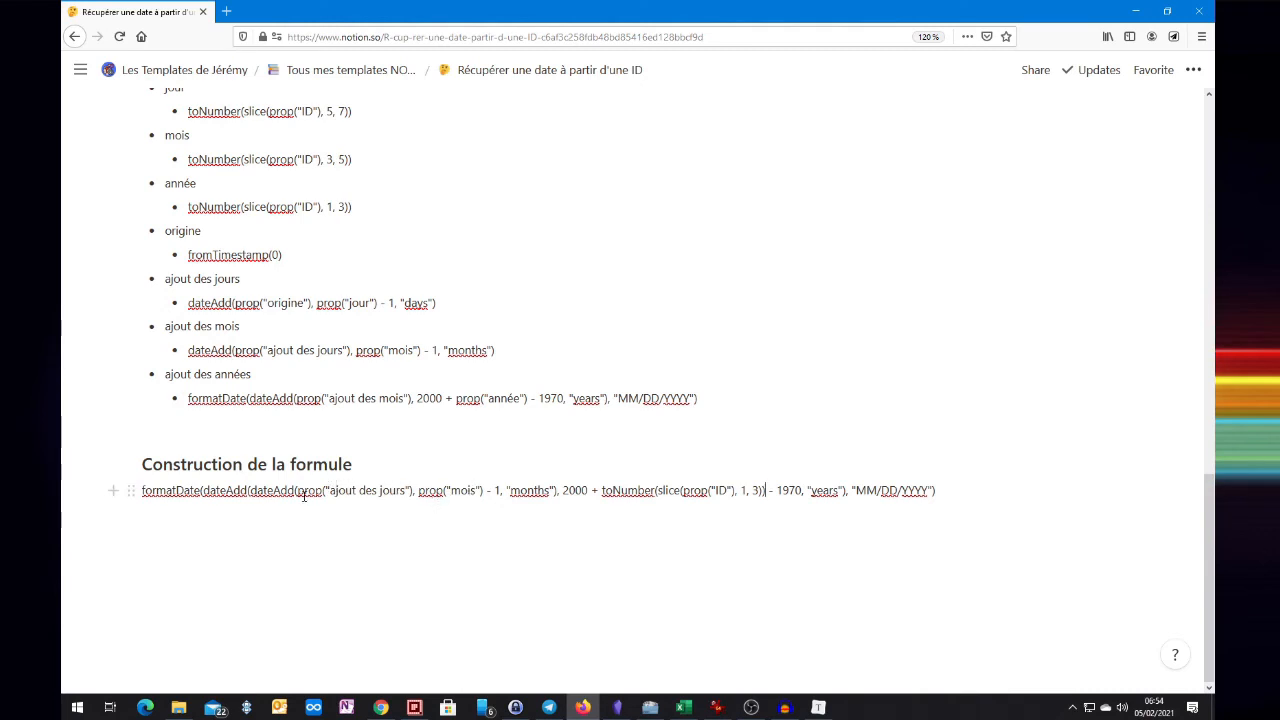
- Replace prop("ajout des jours") in the combined formula with dateAdd(prop("origine"), prop("jour") - 1, "days") copied from the list of formulas
drag(298, 491, 410, 491)
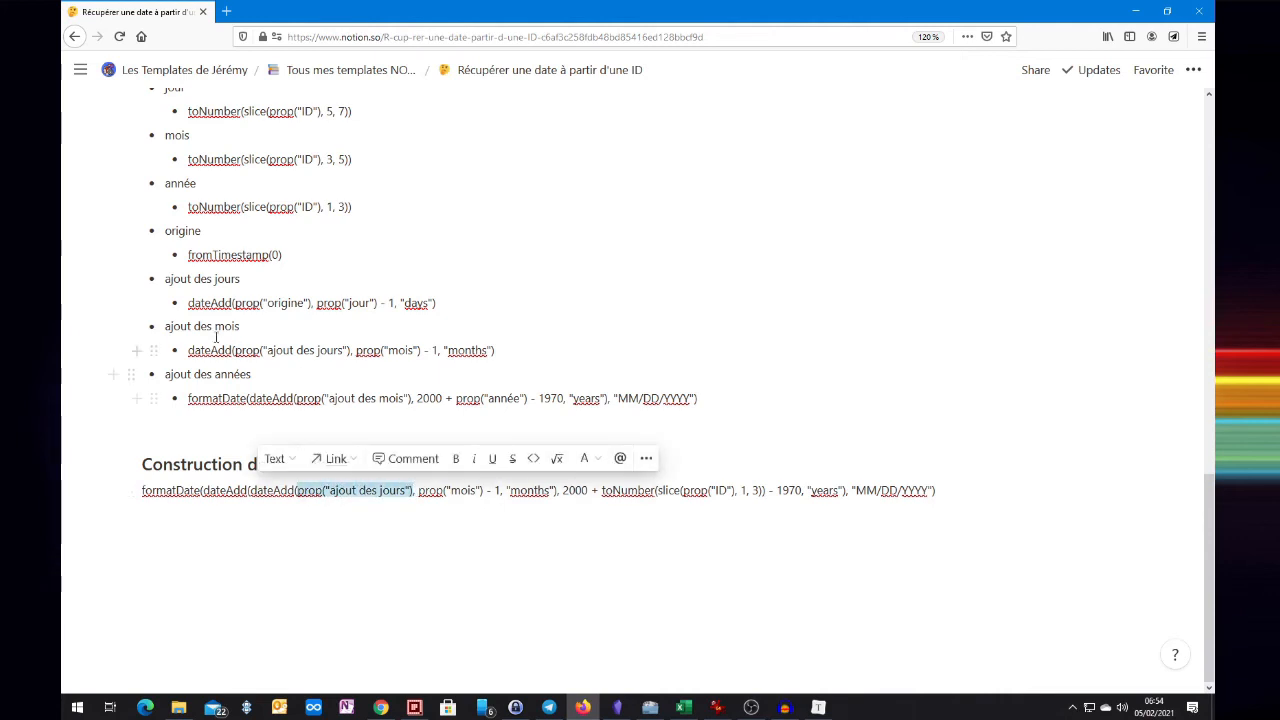
click(190, 311)
drag(195, 303, 232, 306)
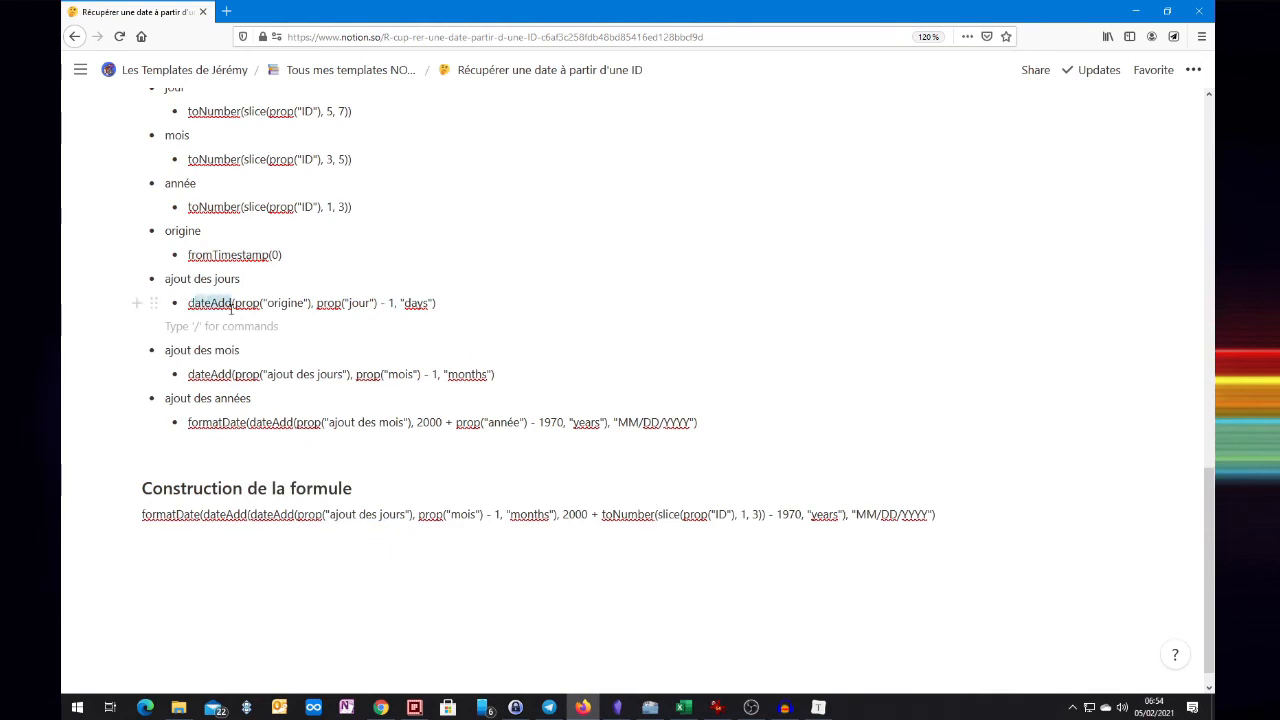
click(438, 304)
drag(438, 304, 187, 303)
key(ctrl+c)
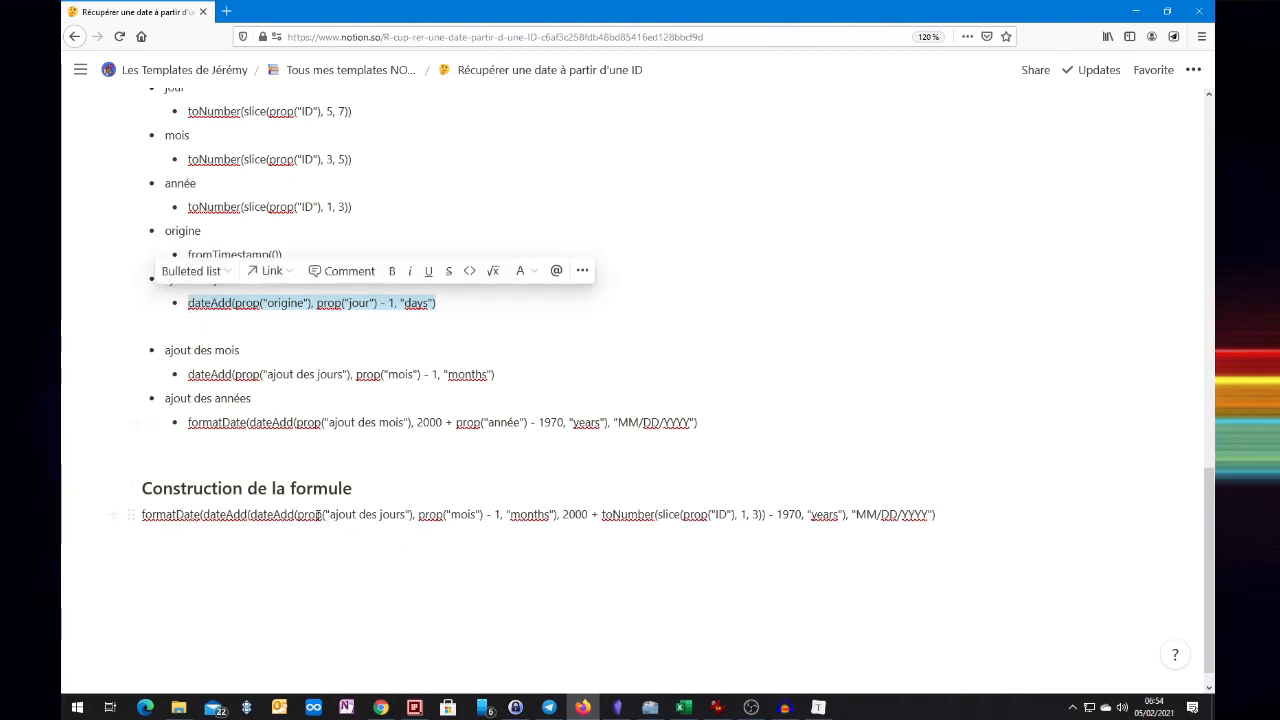
click(298, 514)
drag(298, 514, 412, 516)
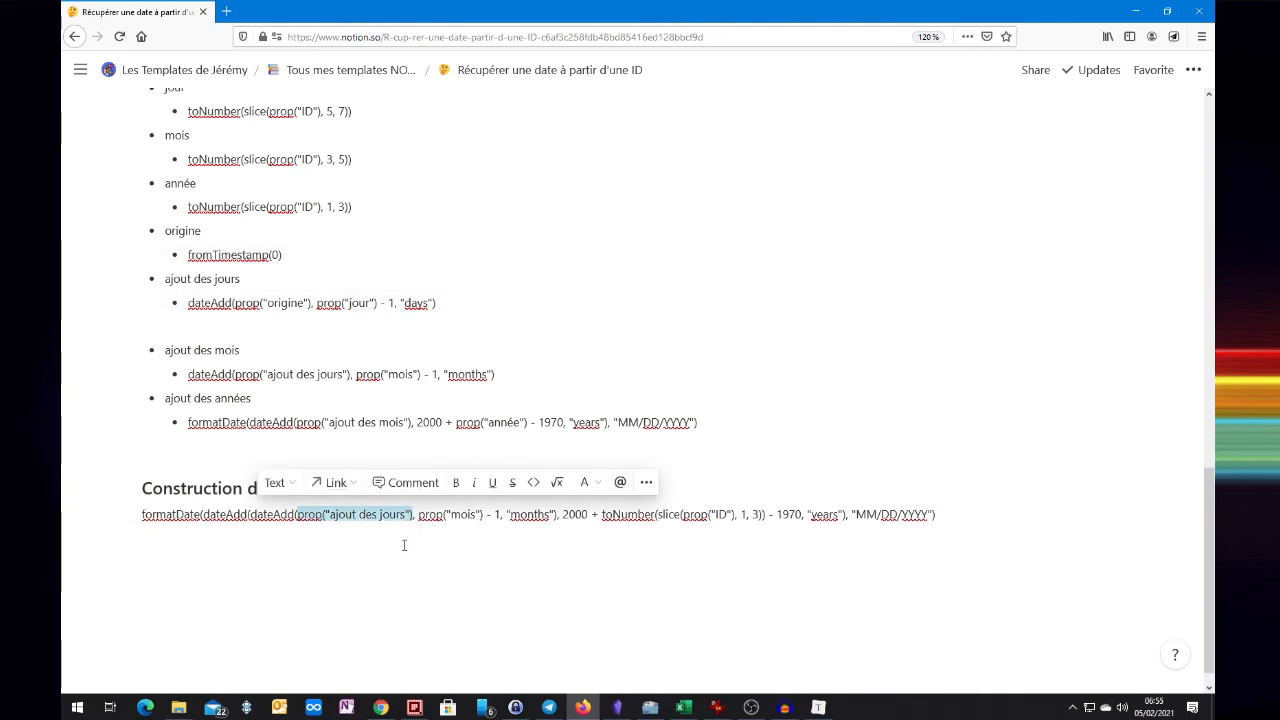
key(ctrl+v)
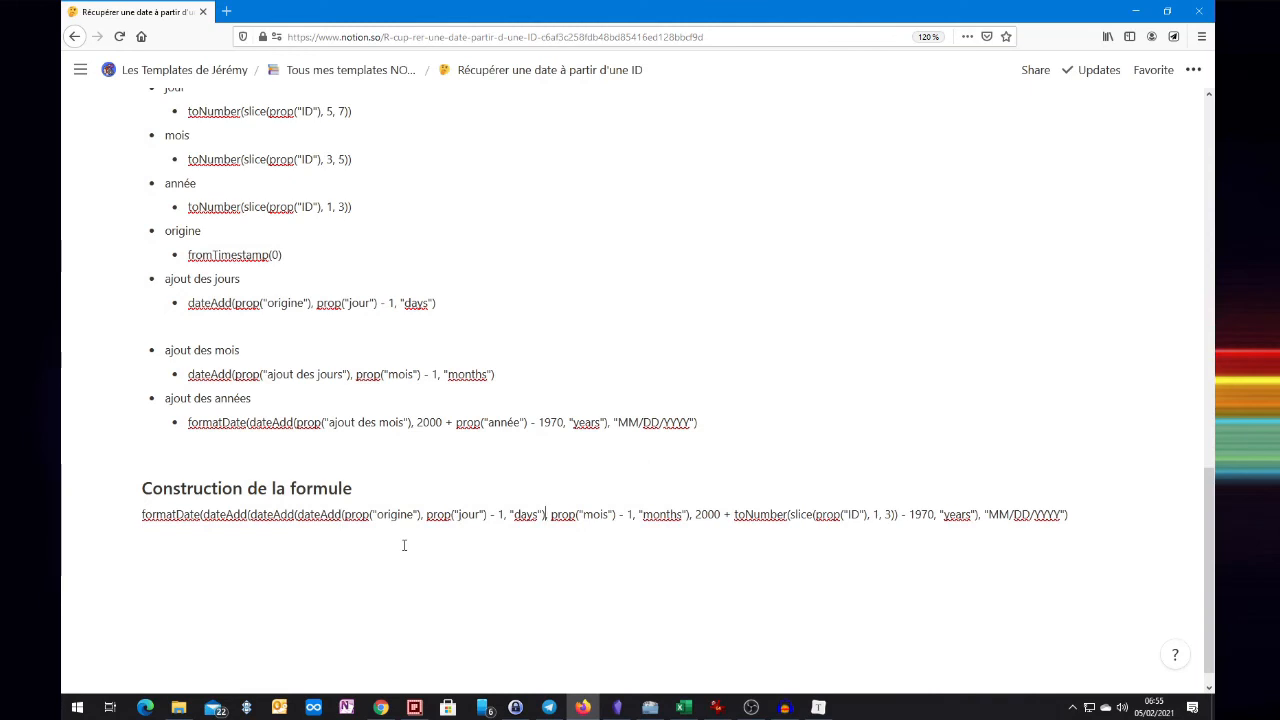
- Replace prop("mois") in the combined formula with toNumber(slice(prop("ID"), 3, 5)) copied from the "mois" entry
triple_click(204, 160)
key(ctrl+c)
drag(551, 515, 617, 515)
key(ctrl+v)
- Replace prop("origine") in the combined formula with fromTimestamp(0) copied from the "origine" entry
triple_click(234, 255)
key(ctrl+c)
drag(343, 515, 418, 515)
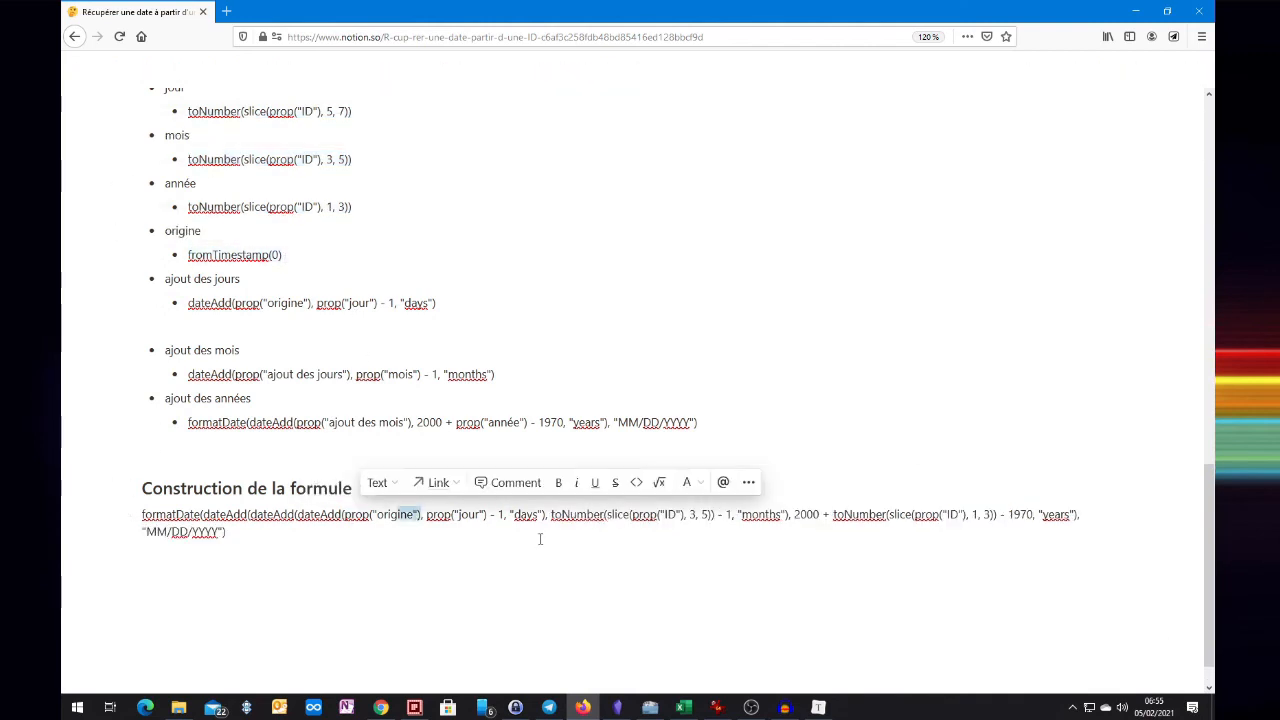
key(ctrl+v)
- Replace prop("jour") in the combined formula with toNumber(slice(prop("ID"), 5, 7)) copied from the "jour" entry
scroll(540, 539, up, 2)
drag(188, 221, 353, 221)
key(ctrl+c)
scroll(353, 221, down, 3)
click(626, 472)
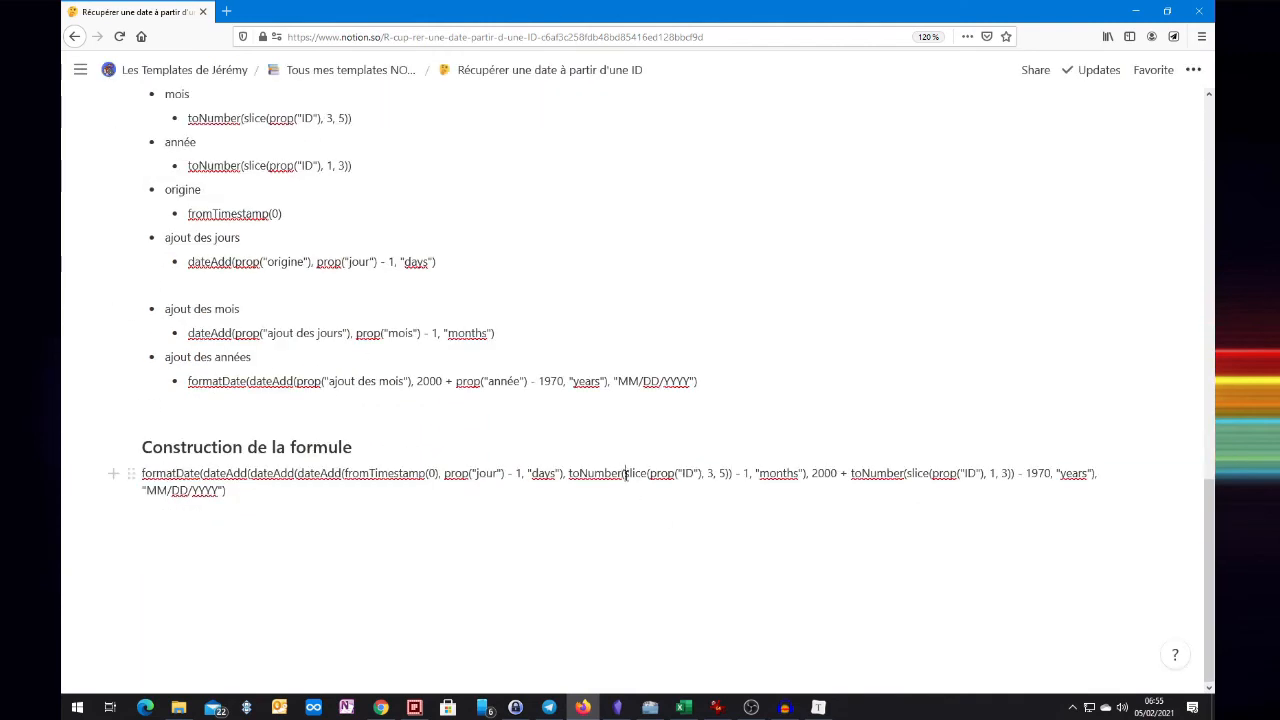
key(Left)
key(Left)
key(Left)
key(Left)
key(Left)
key(Left)
key(Left)
key(Left)
key(Left)
key(Left)
key(Left)
key(Left)
key(Left)
key(Left)
key(Left)
key(Left)
key(Left)
key(Left)
key(Left)
key(Left)
key(Left)
key(Left)
key(Left)
key(Left)
key(shift+Left)
key(shift+Left)
key(shift+Left)
key(shift+Left)
key(shift+Left)
key(shift+Left)
key(shift+Left)
key(shift+Left)
key(shift+Left)
key(shift+Left)
key(shift+Left)
key(shift+Left)
key(ctrl+v)
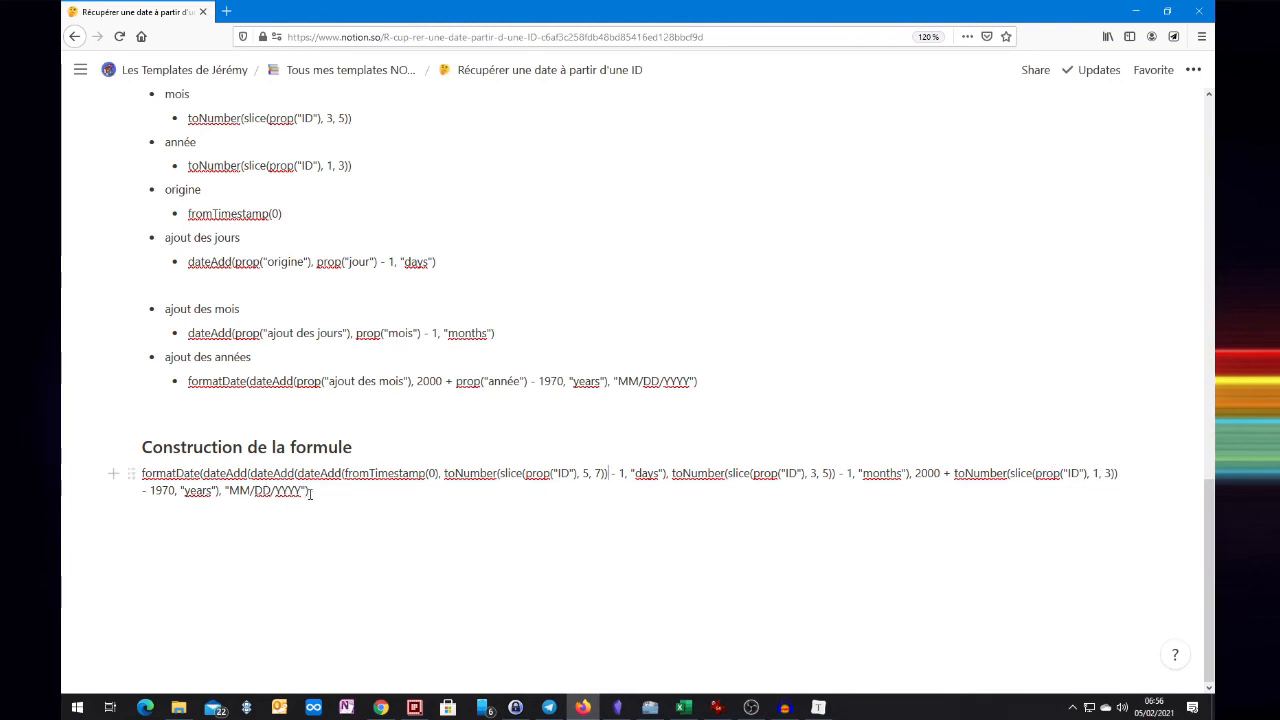
- Select the whole combined formula and review it against the principle, the "Le calcul décomposé" table and the list of formulas
drag(308, 490, 140, 477)
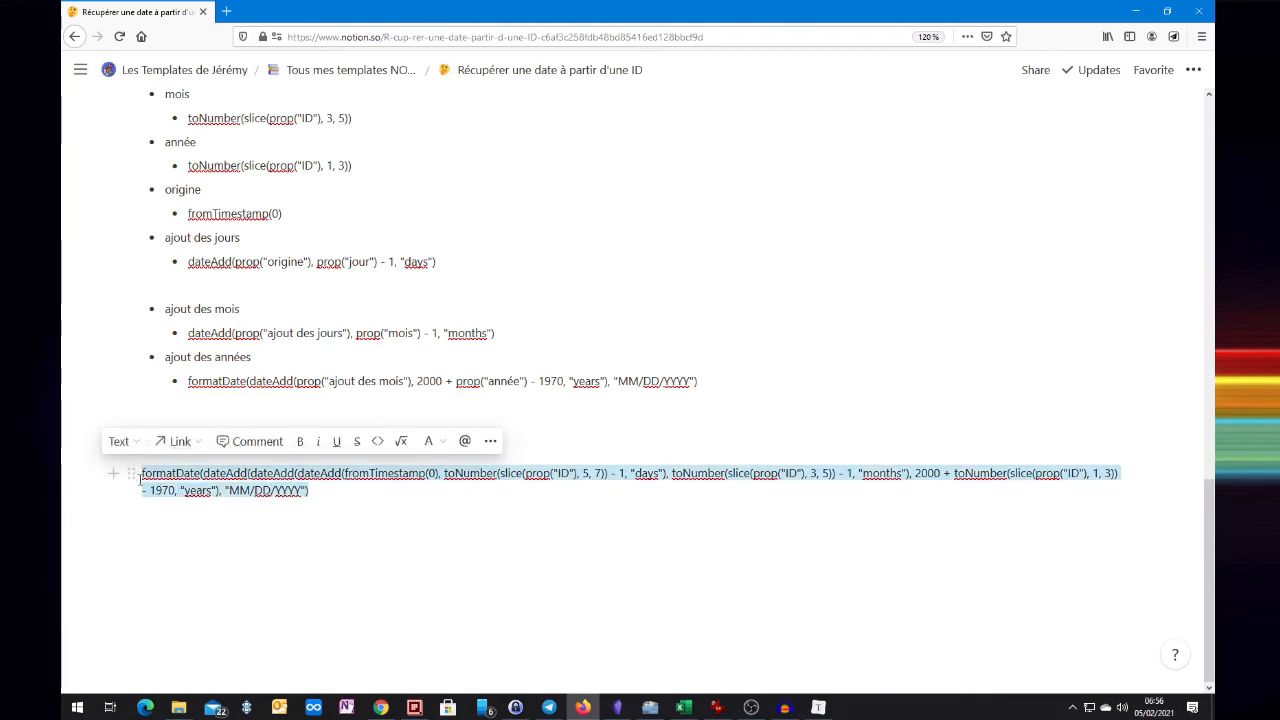
scroll(797, 320, up, 15)
scroll(871, 377, down, 5)
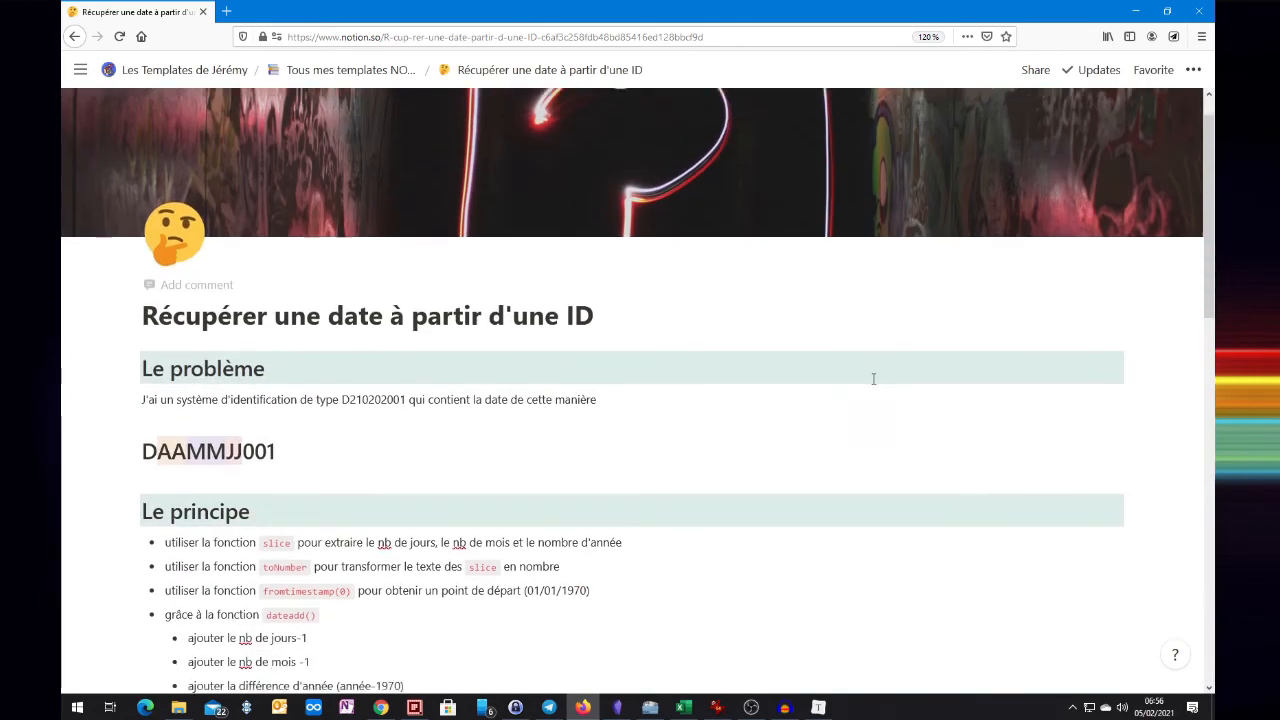
scroll(867, 374, down, 2)
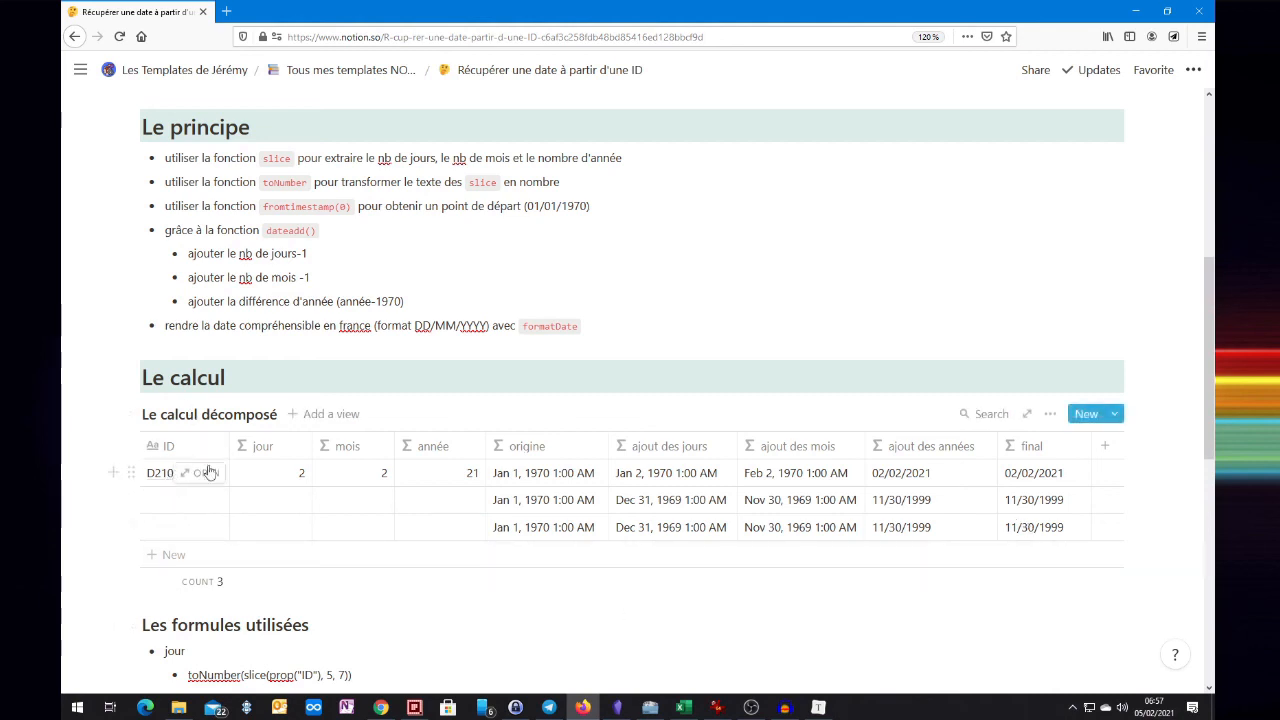
scroll(190, 490, down, 6)
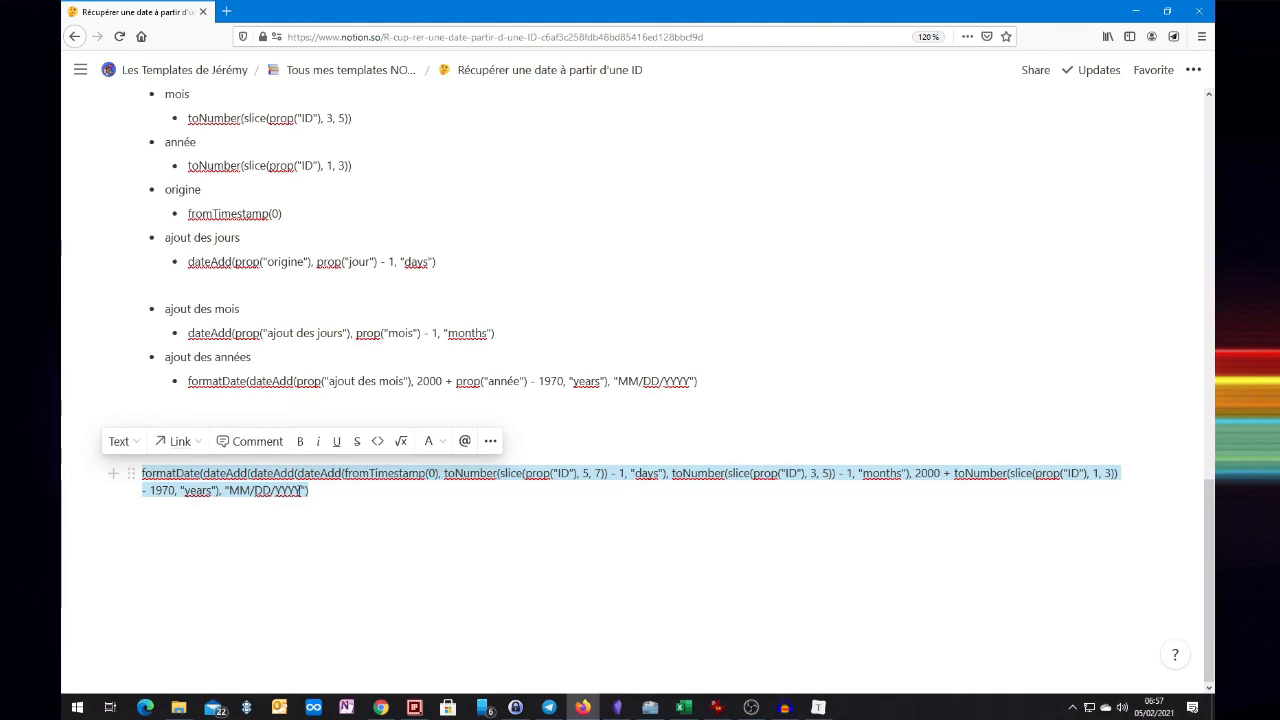
scroll(300, 488, up, 5)
scroll(350, 440, up, 1)
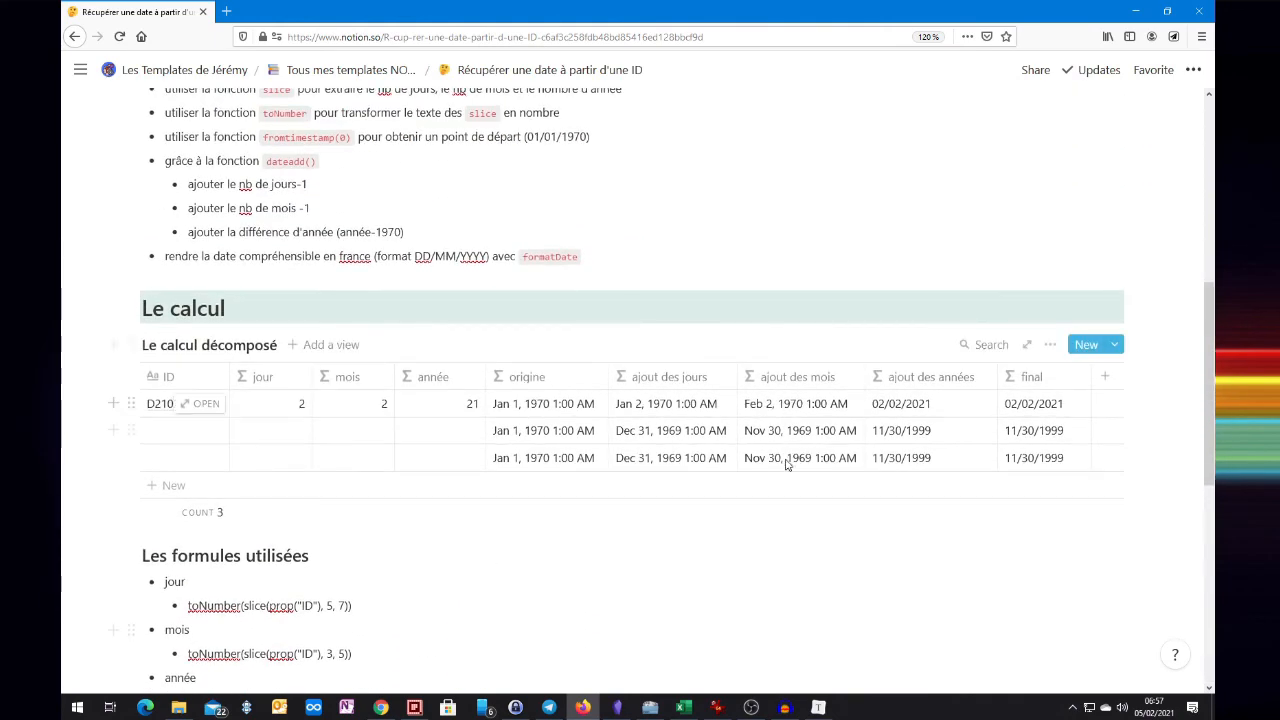
scroll(710, 452, up, 2)
scroll(692, 456, down, 5)
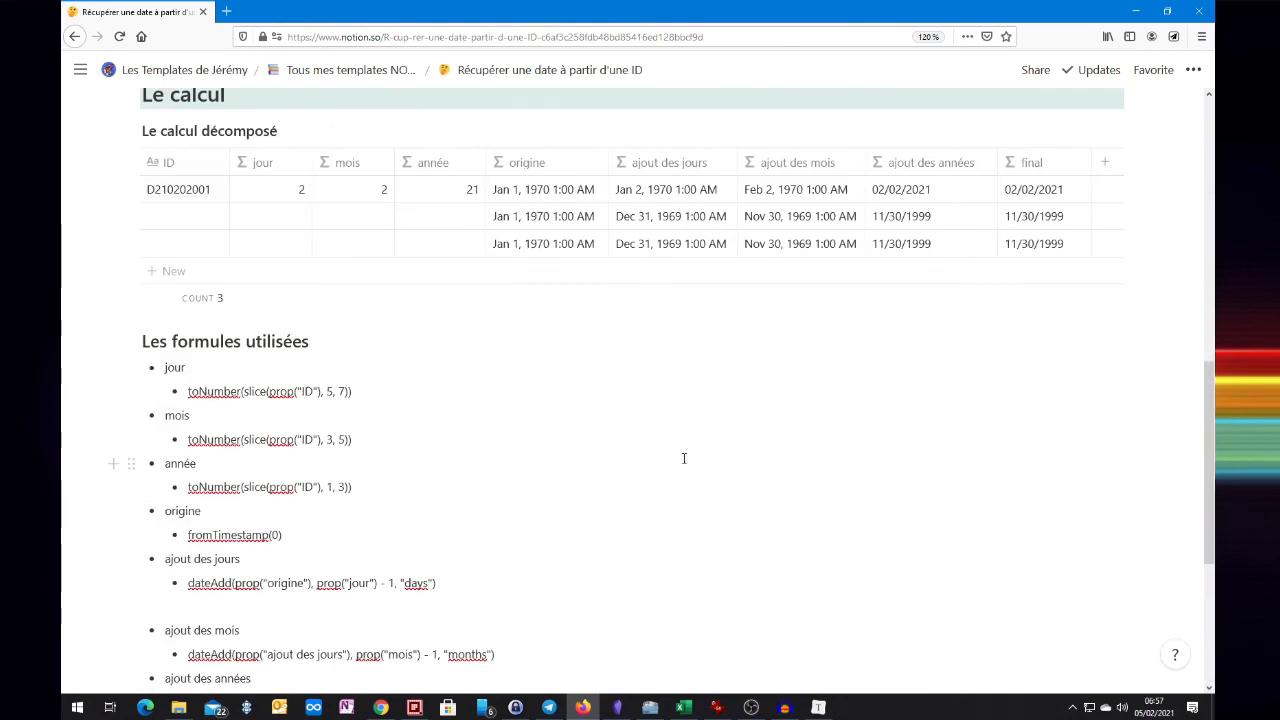
scroll(684, 458, up, 1)
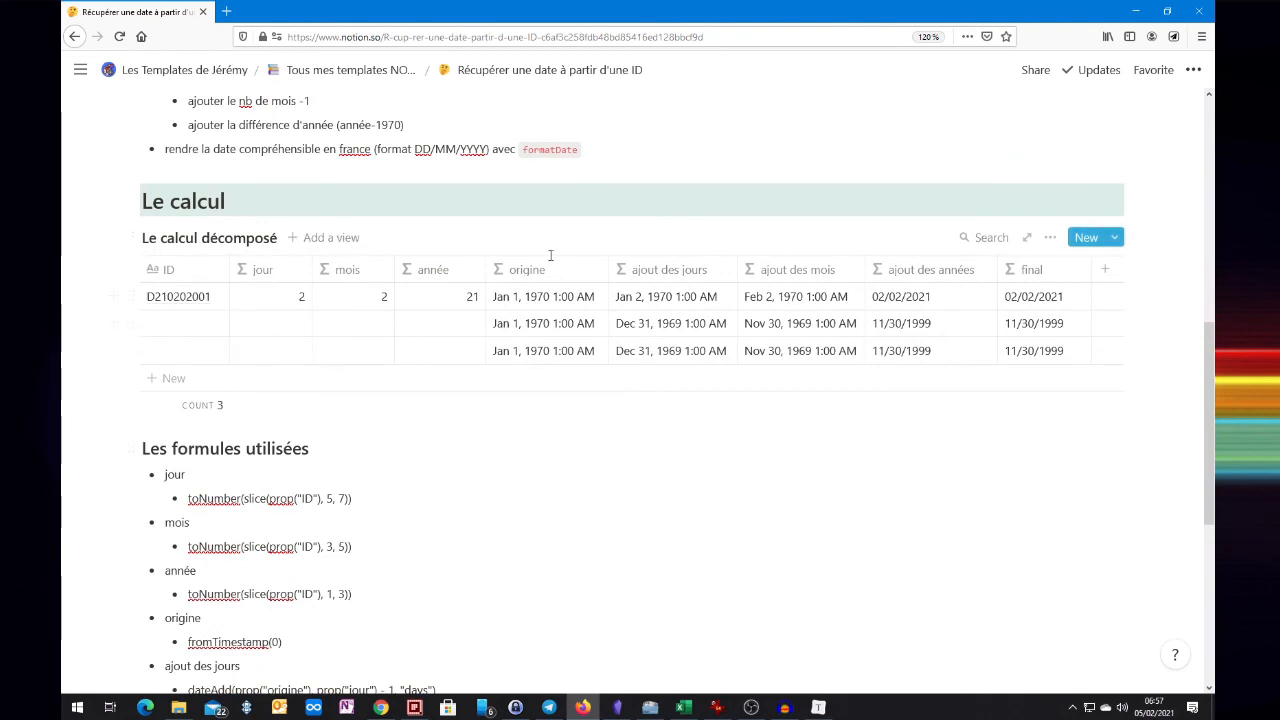